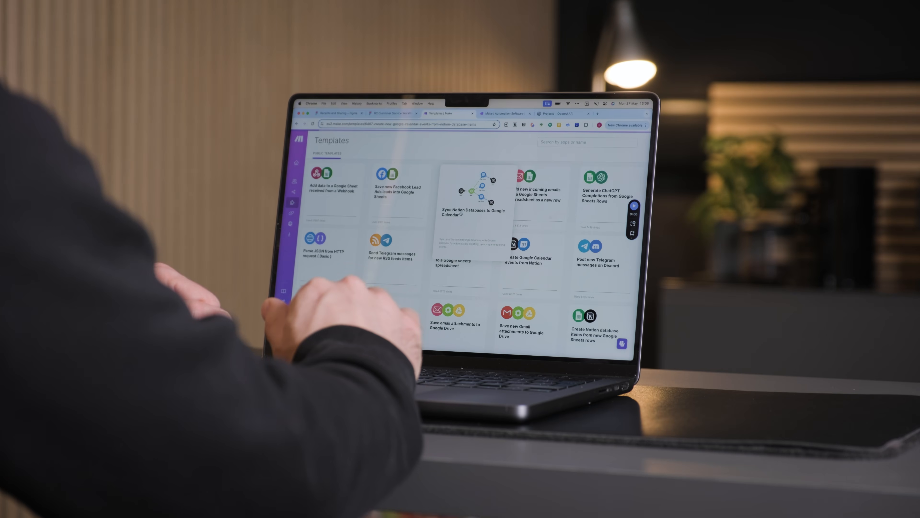
click(461, 214)
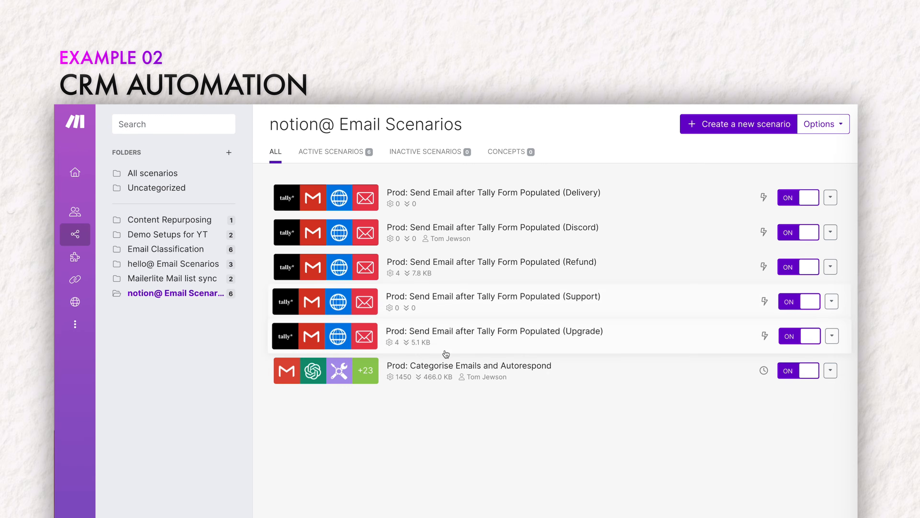
View the "Prod: Categorise Emails and Autorespond" scenario and the "Prod: Check Yes Label in Hello@ & Add To CRM" scenario in the hello@ Email Scenarios folder
click(426, 379)
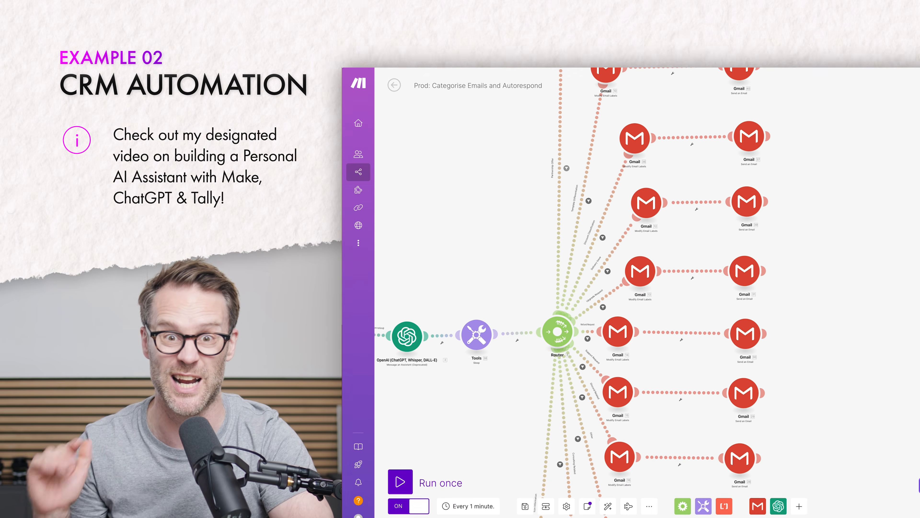
click(361, 133)
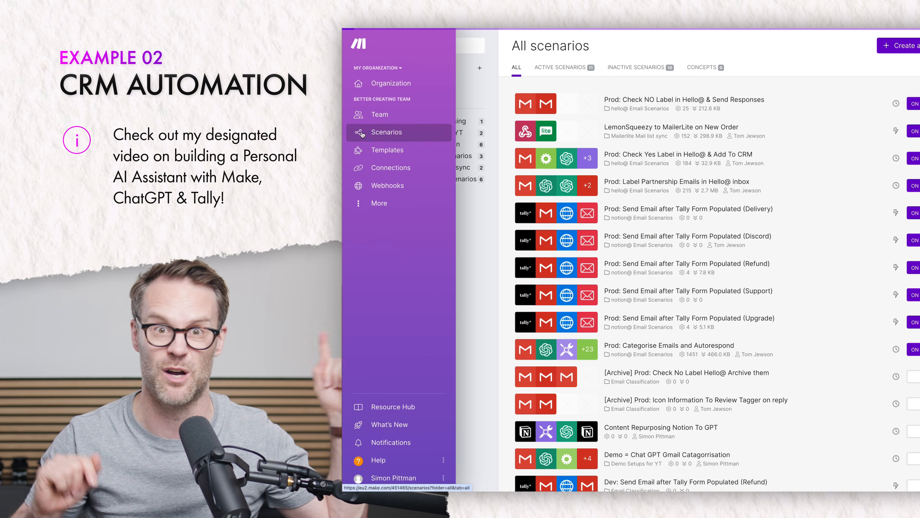
click(433, 156)
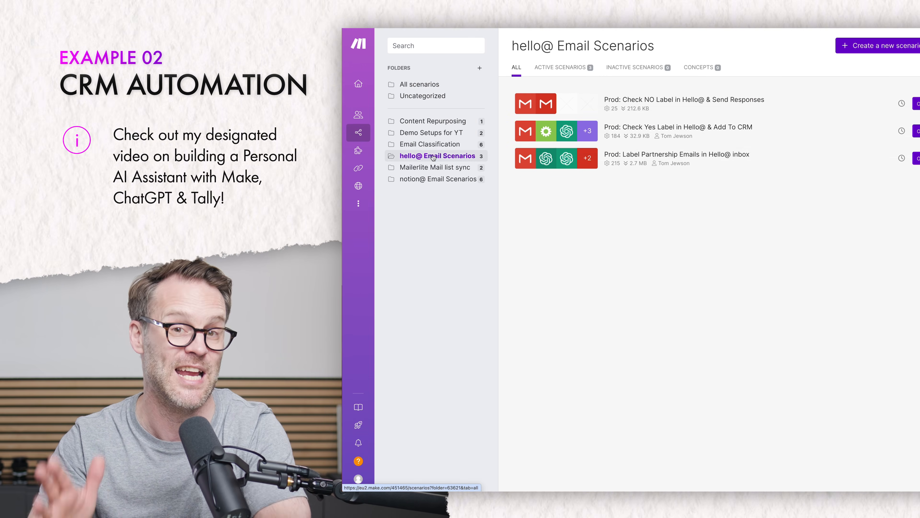
click(659, 135)
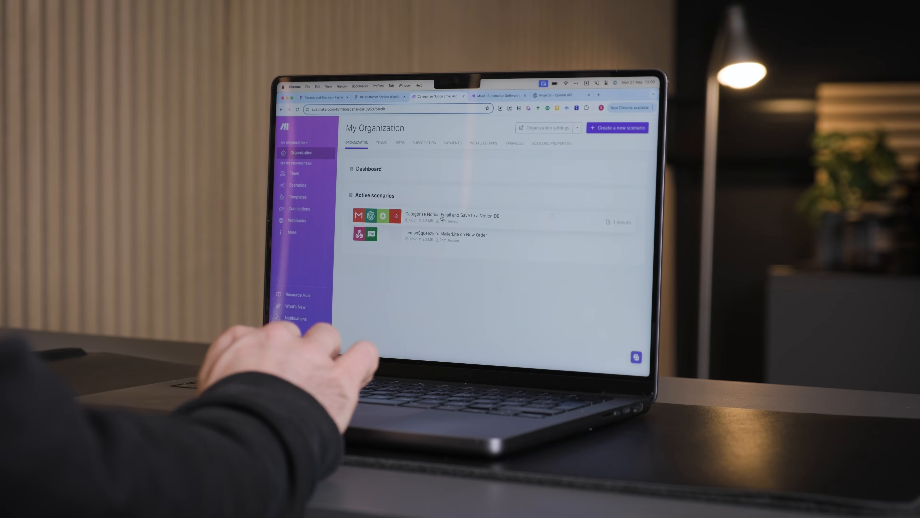
click(442, 216)
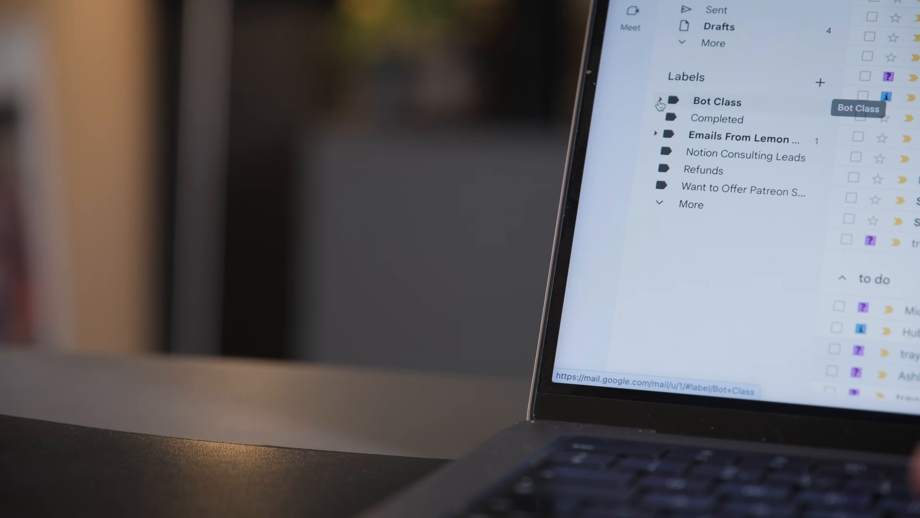
click(663, 99)
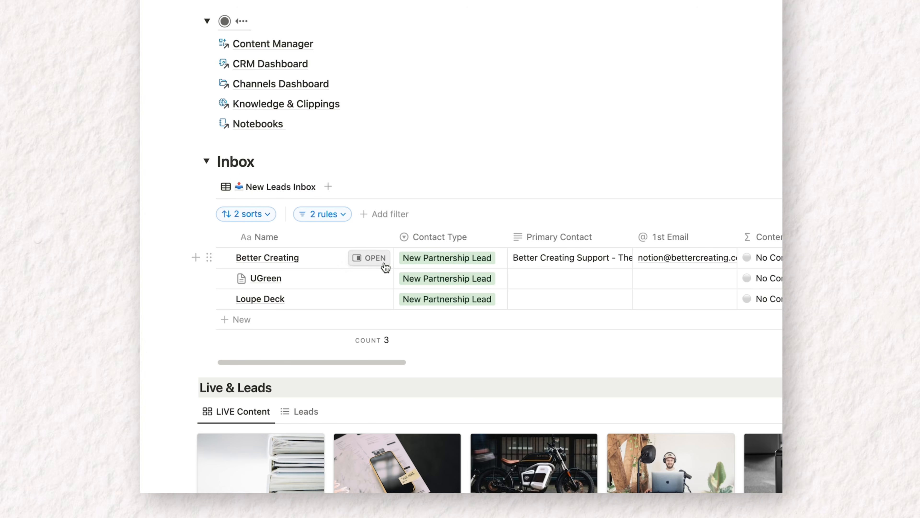
Open the Better Creating entry from the New Leads Inbox in Notion
click(385, 268)
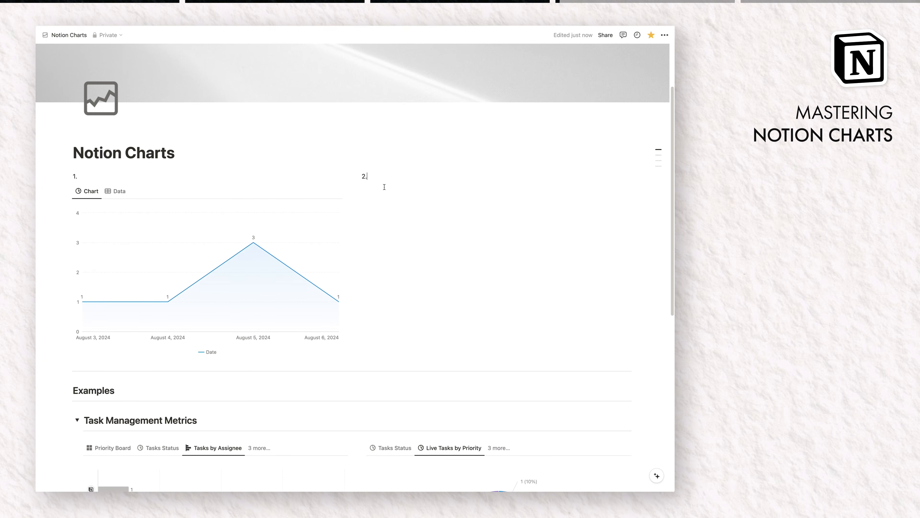
Insert a line chart below the "2." heading, linked to the existing Workout Sessions database
key(Return)
text(/chart)
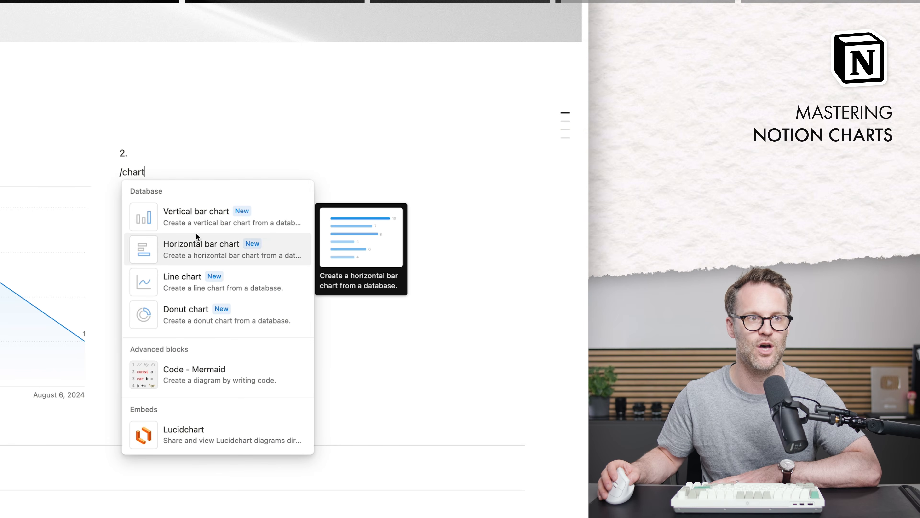
click(192, 286)
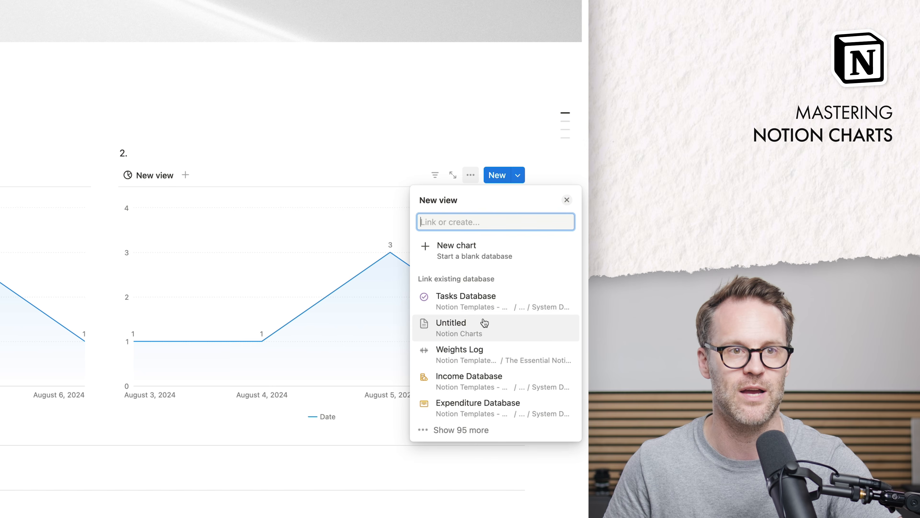
text(workout sess)
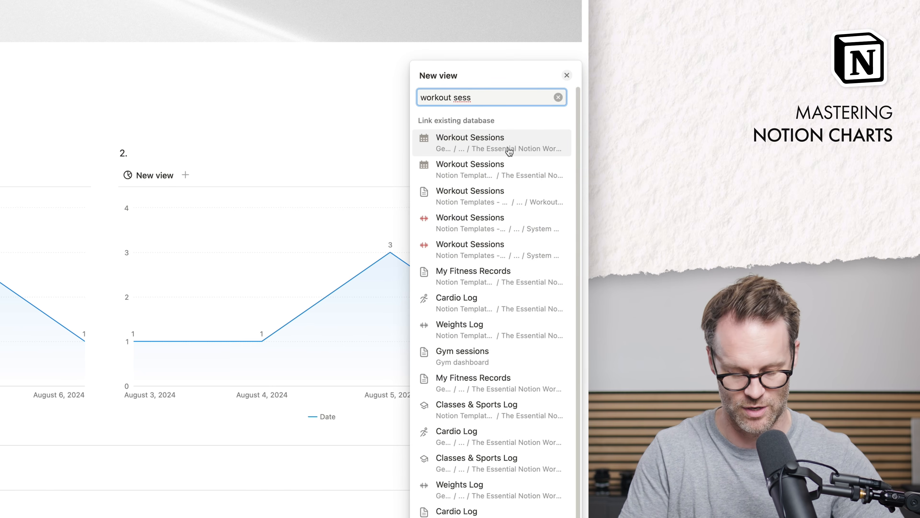
click(471, 146)
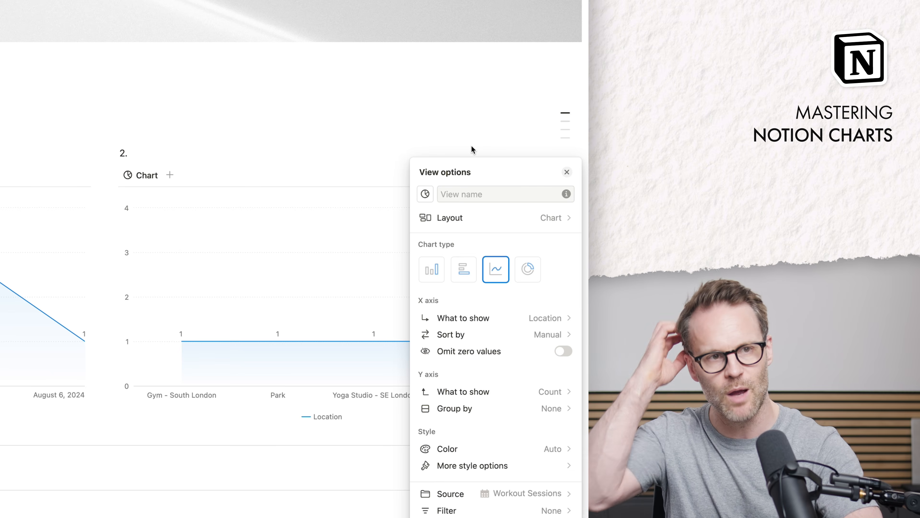
click(215, 200)
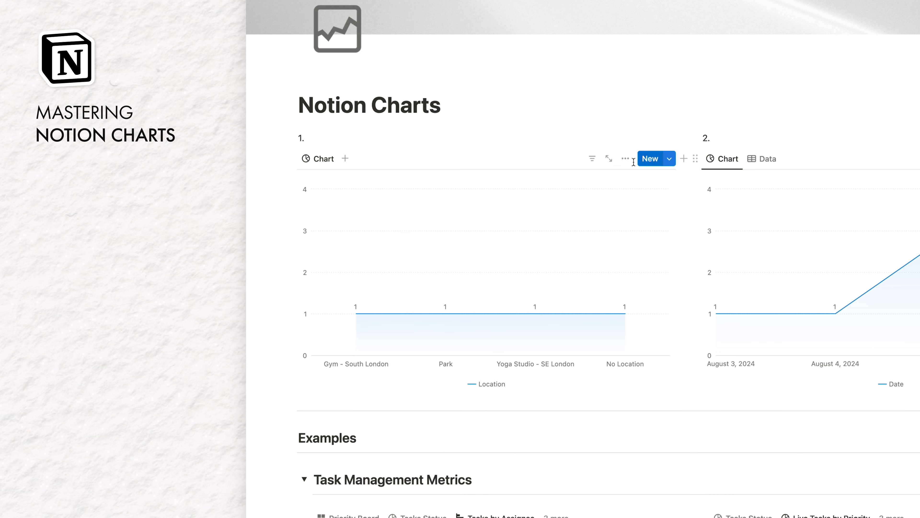
Set the X axis of the Workout Sessions line chart to Date grouped by Day and check its sorting options
click(626, 158)
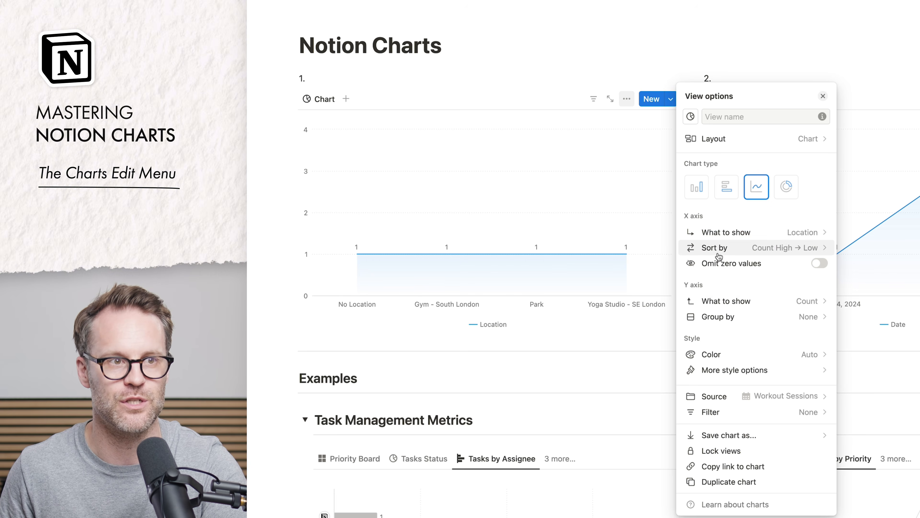
click(807, 233)
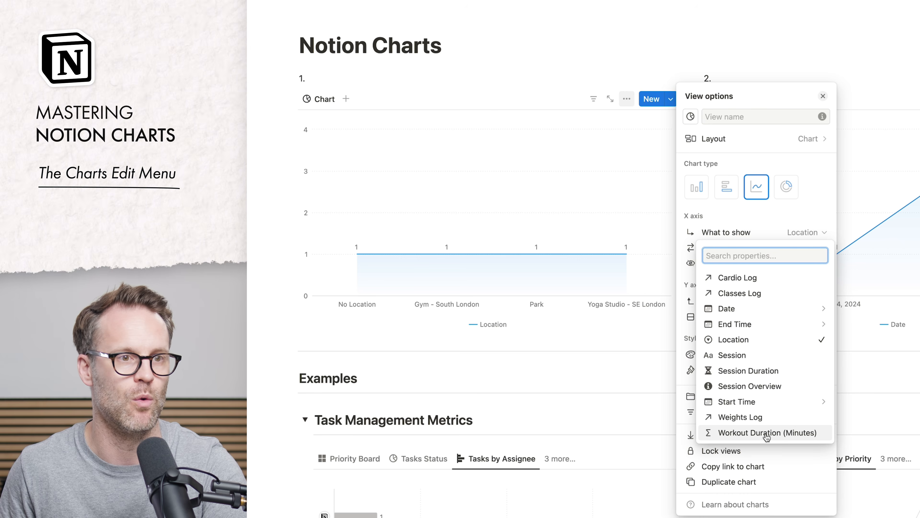
mouse_move(742, 310)
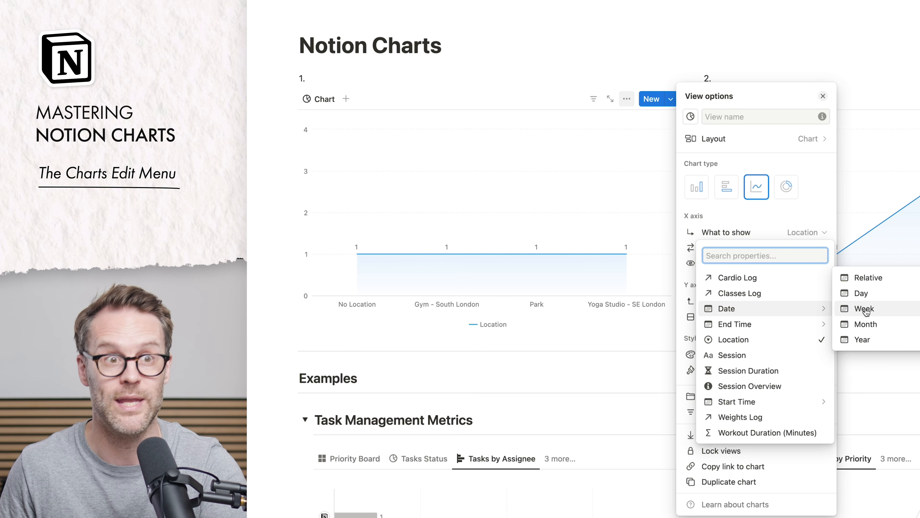
click(859, 296)
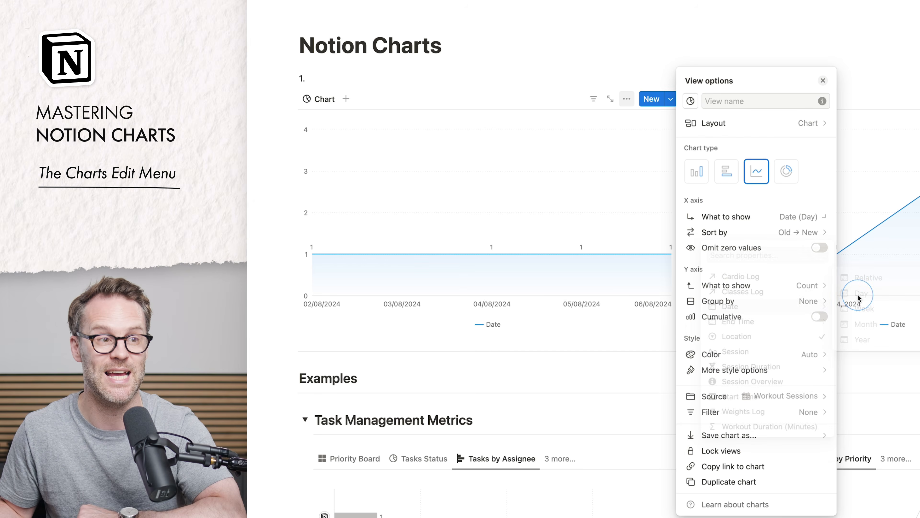
click(788, 235)
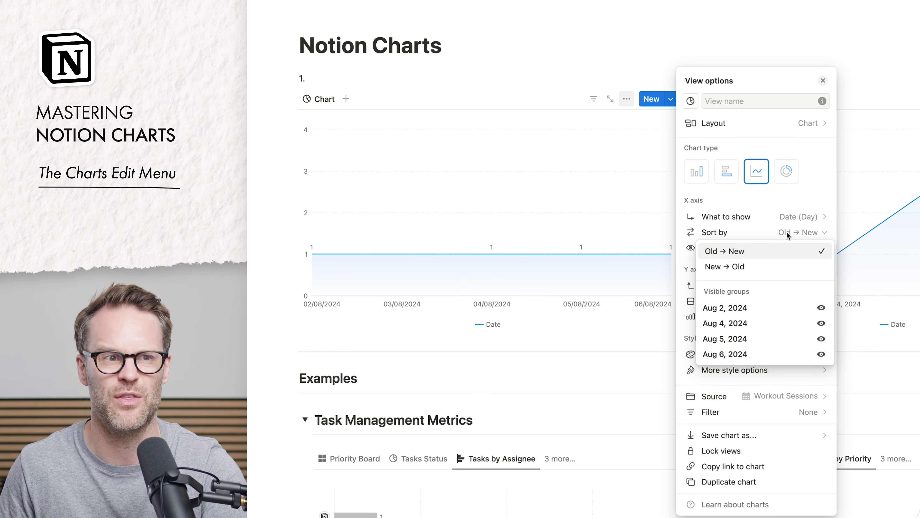
click(787, 236)
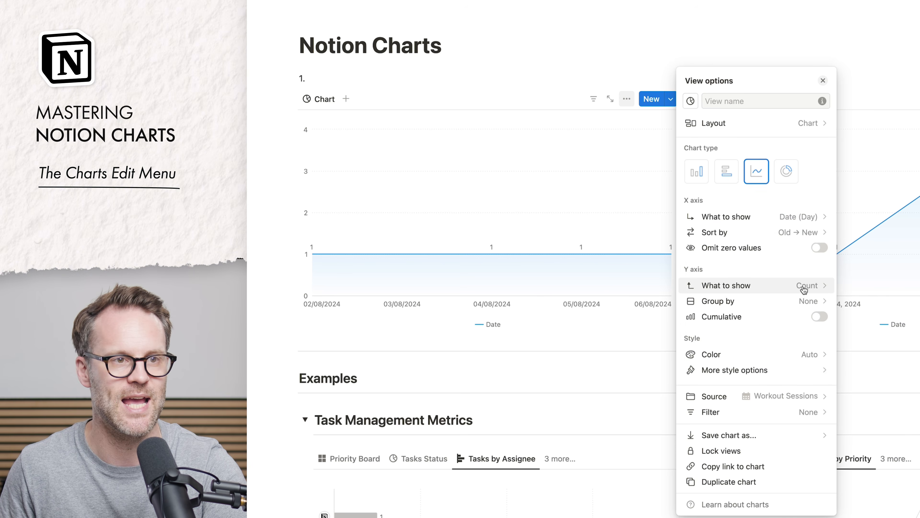
Set the Y axis of the Workout Sessions chart to show Workout Duration (Minutes)
click(803, 287)
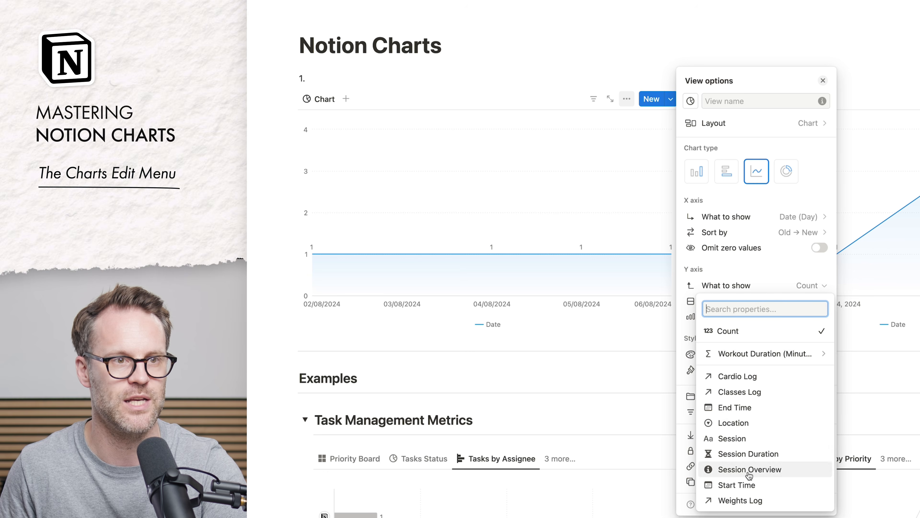
mouse_move(760, 345)
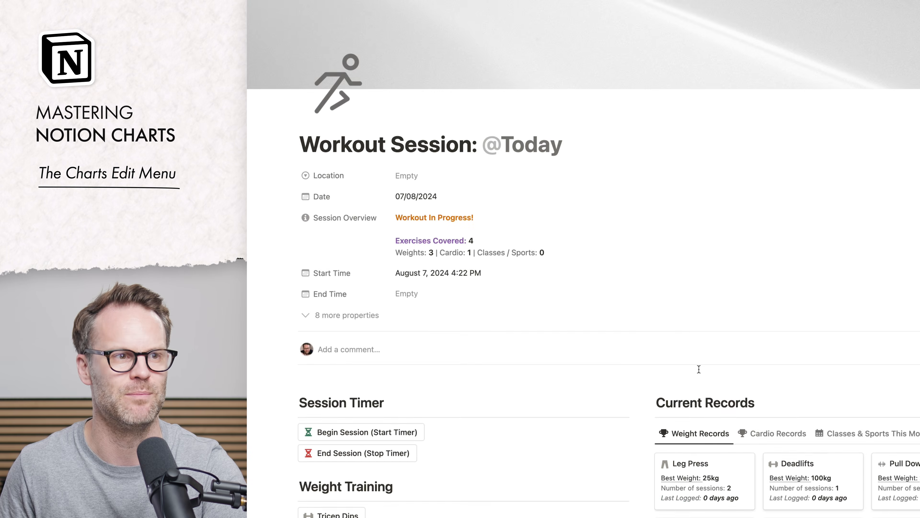
scroll(654, 375, down, 5)
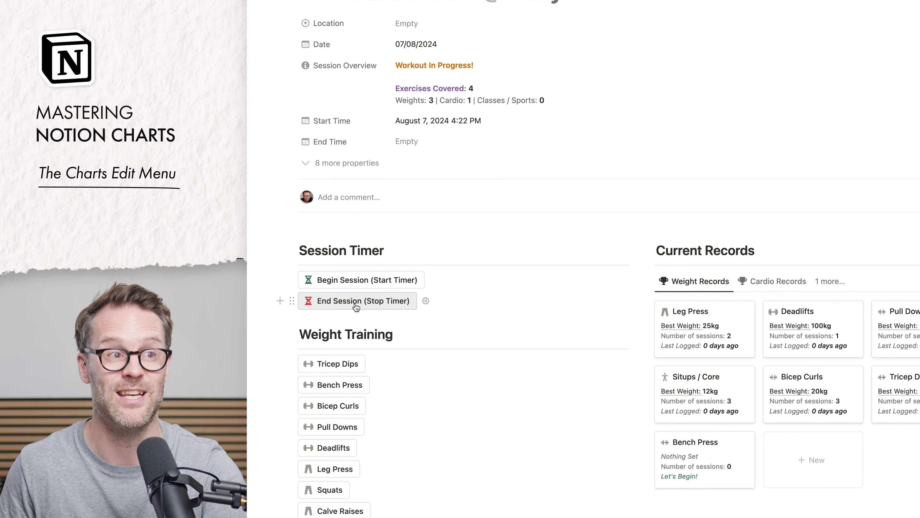
scroll(427, 252, up, 5)
scroll(427, 251, up, 5)
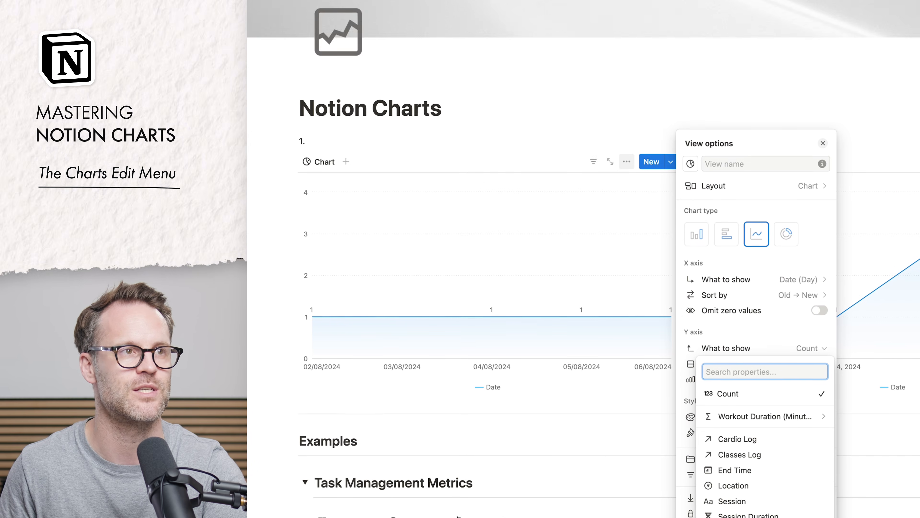
mouse_move(791, 358)
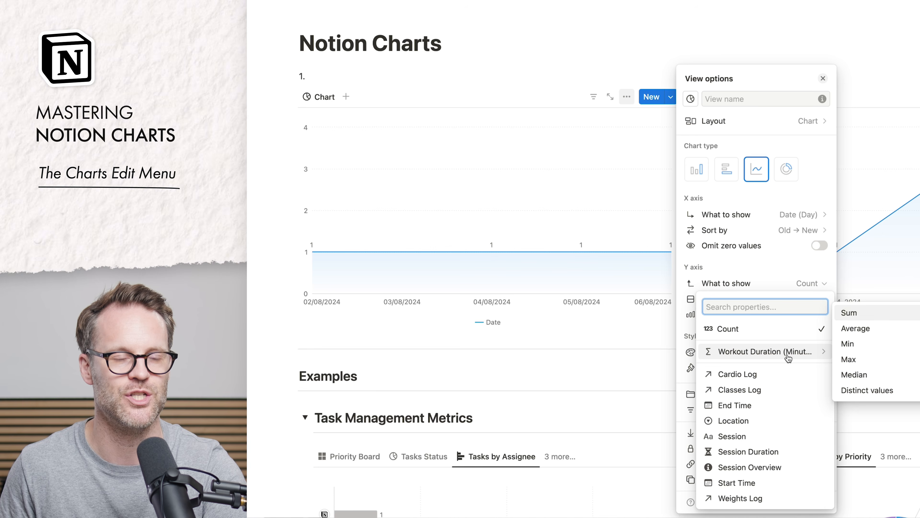
click(863, 321)
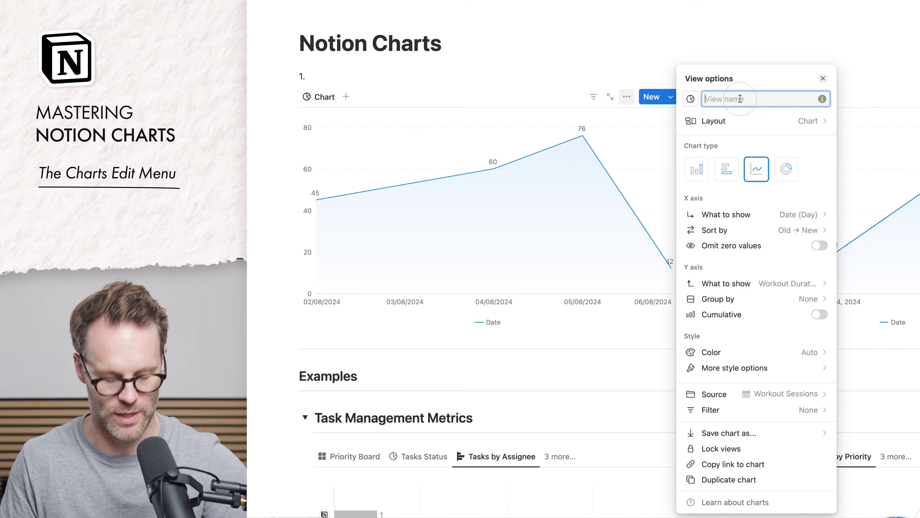
Name the chart view "Workout Time Tracker" and give it the first icon found for "line"
text(Workout Time Tra)
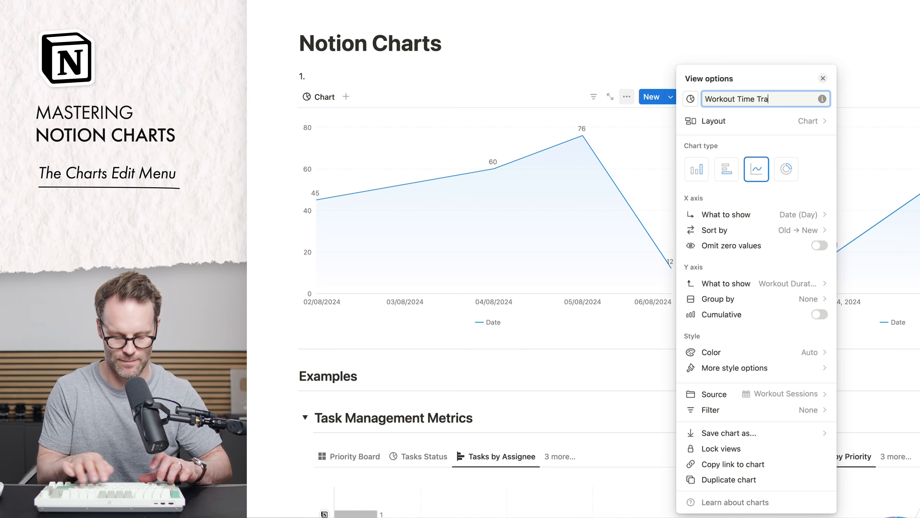
text(cker)
click(690, 99)
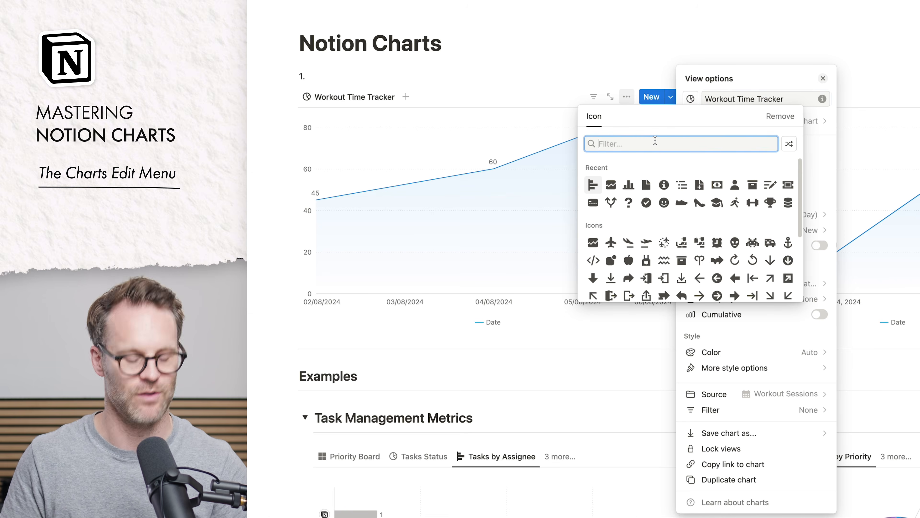
text(line)
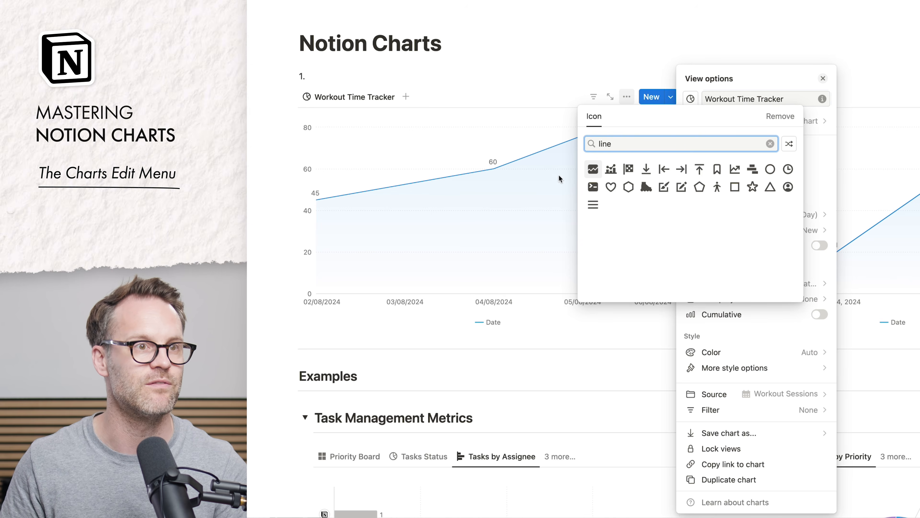
click(597, 168)
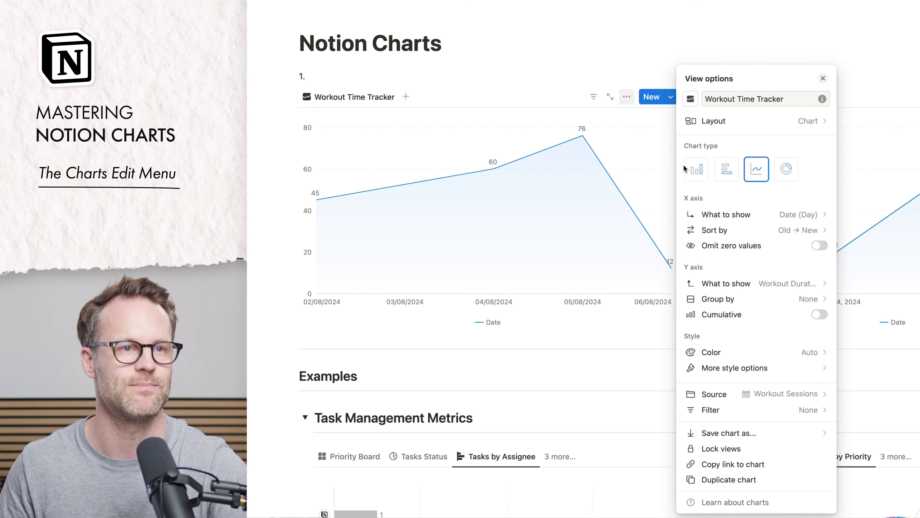
Try omitting zero values on the X axis and cumulative values on the Y axis, turning each option back off
click(820, 246)
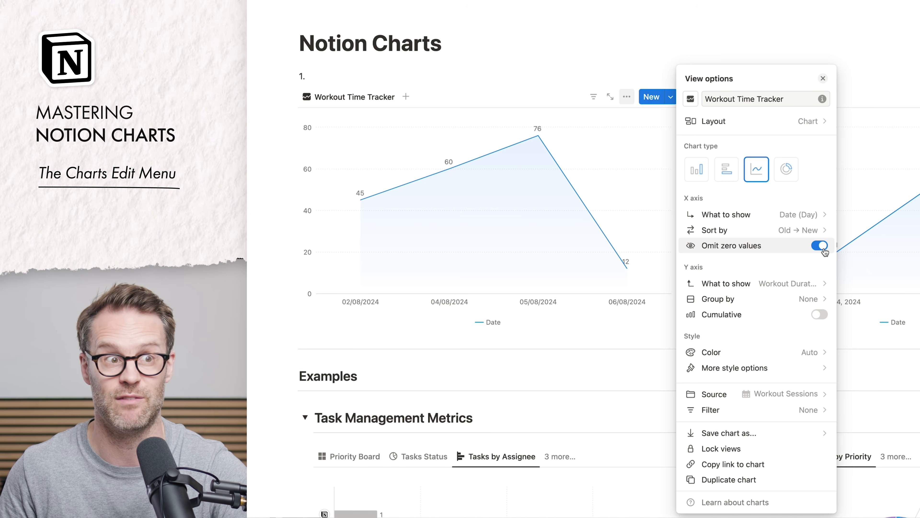
click(821, 247)
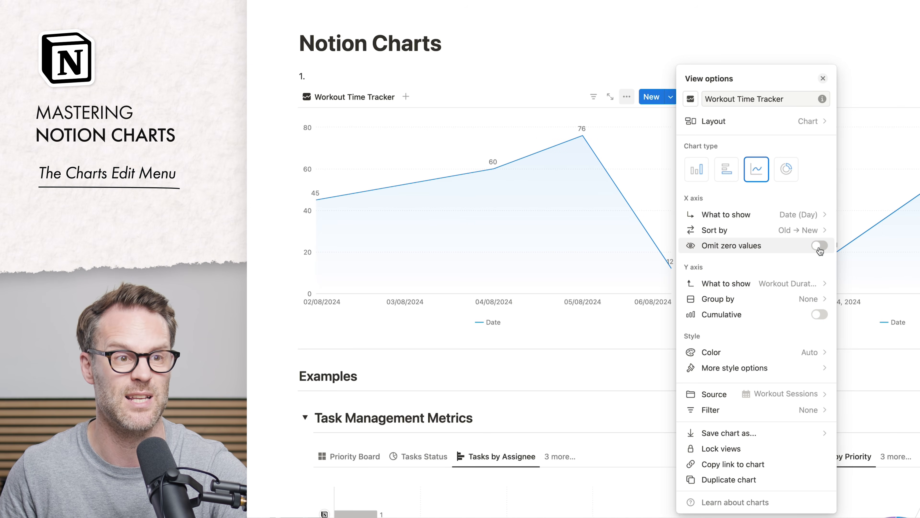
click(823, 317)
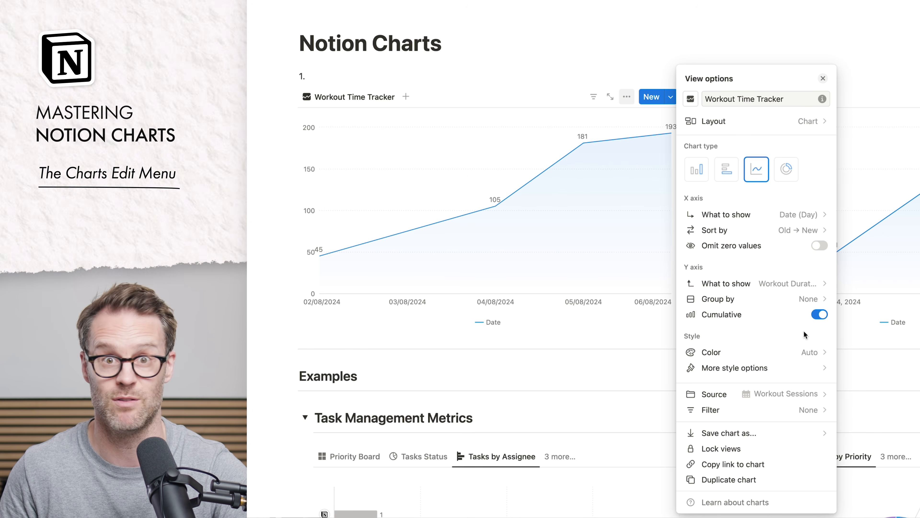
click(817, 319)
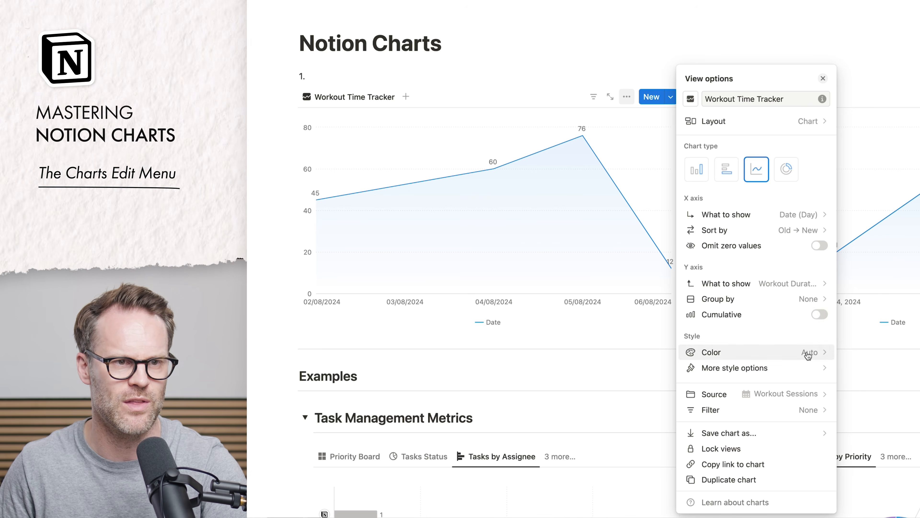
Change the Workout Time Tracker chart's color to Purple
click(807, 355)
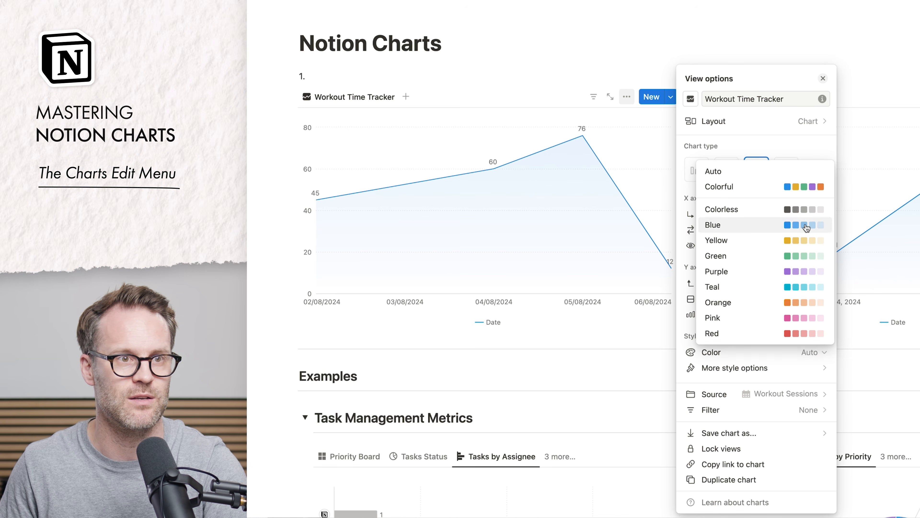
click(797, 270)
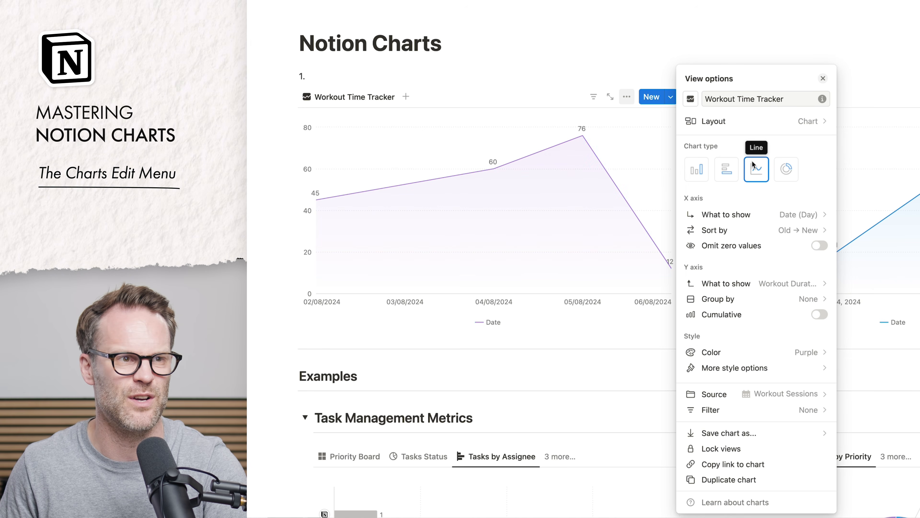
Try the Workout Time Tracker as a horizontal bar chart with Colorful coloring, and return it to the Line type
click(731, 175)
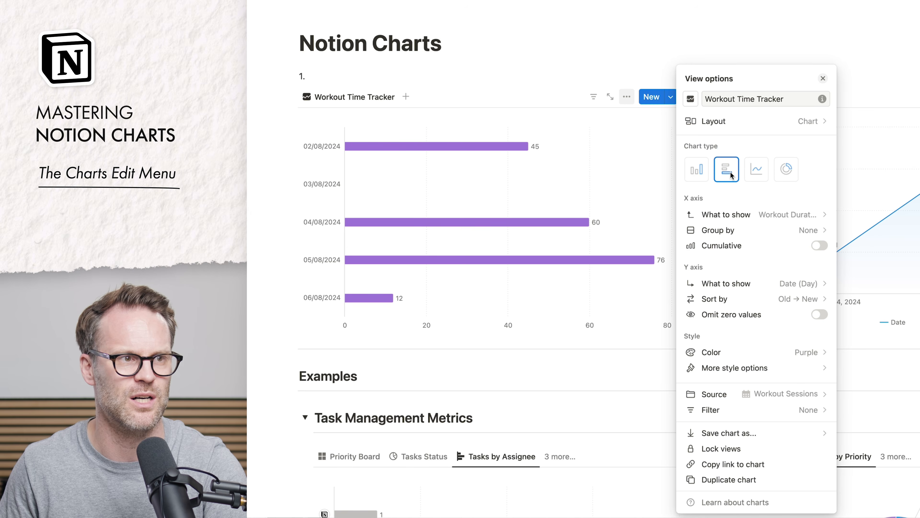
click(765, 354)
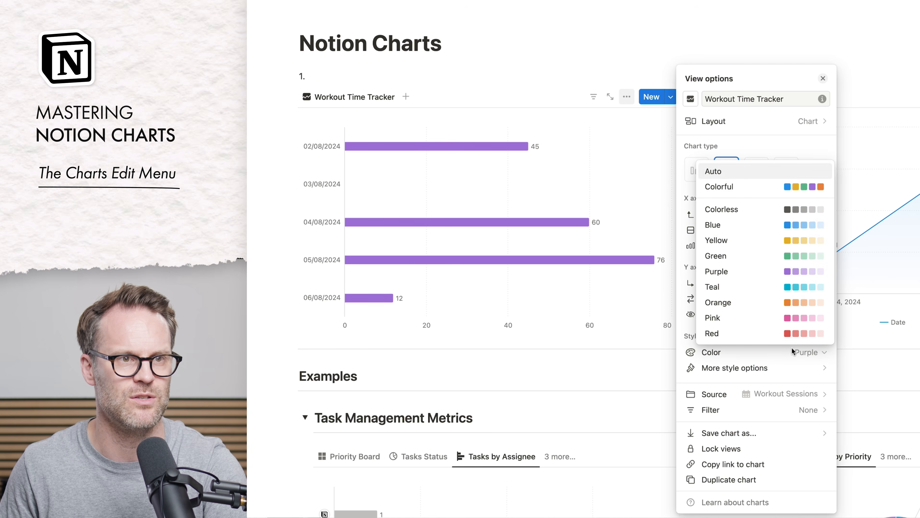
click(802, 186)
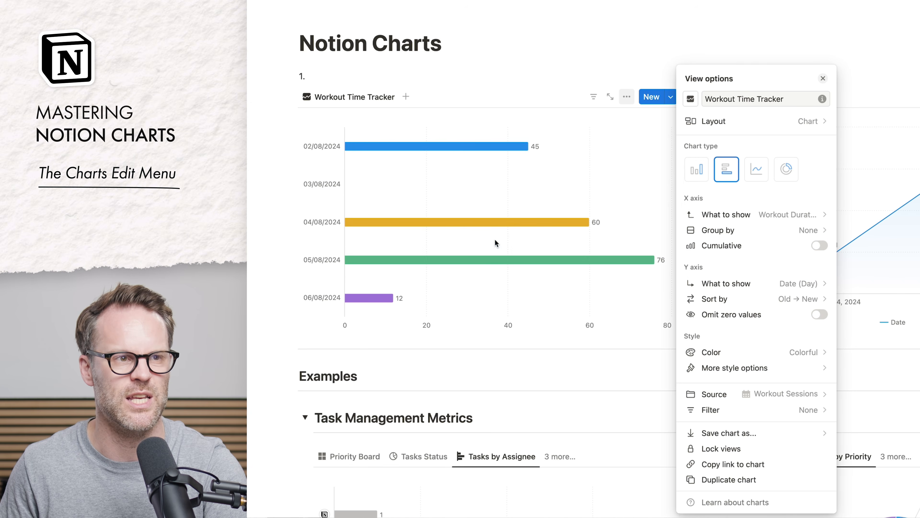
click(756, 169)
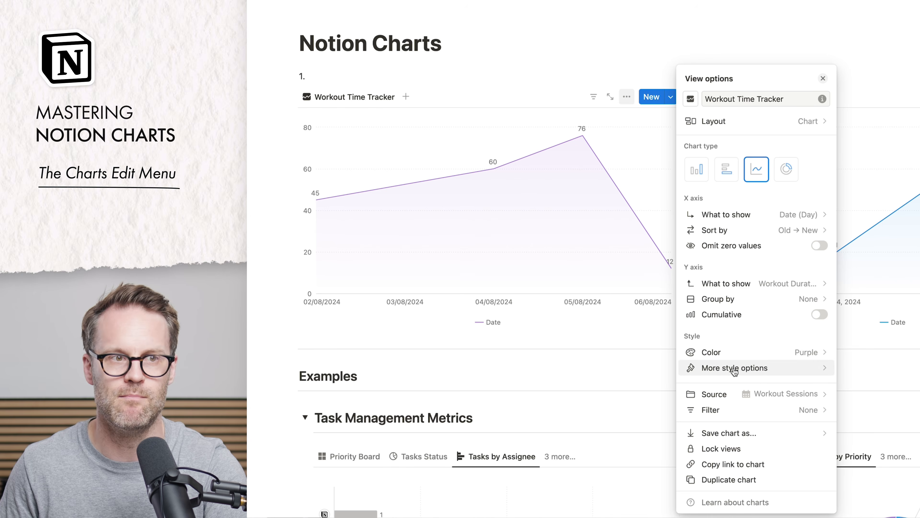
Turn on the smooth line for the Workout Time Tracker chart and set its axis name to Y axis
click(721, 371)
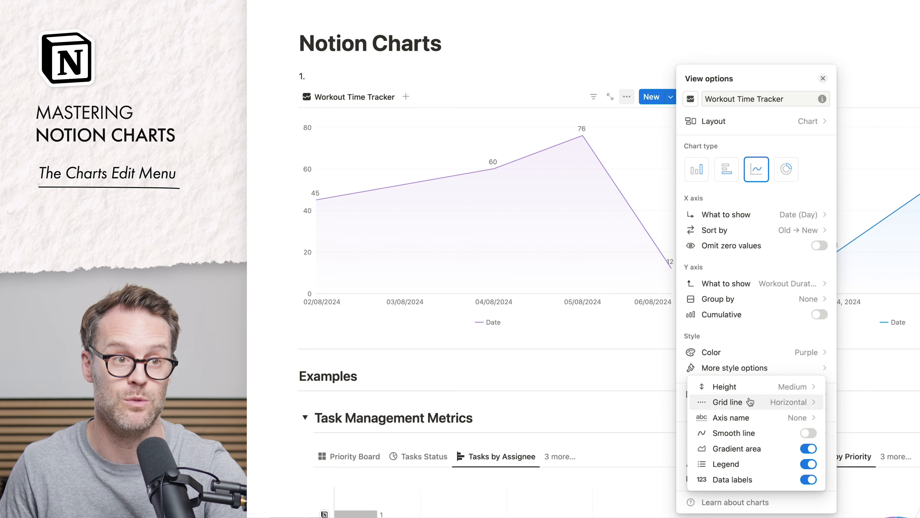
click(810, 433)
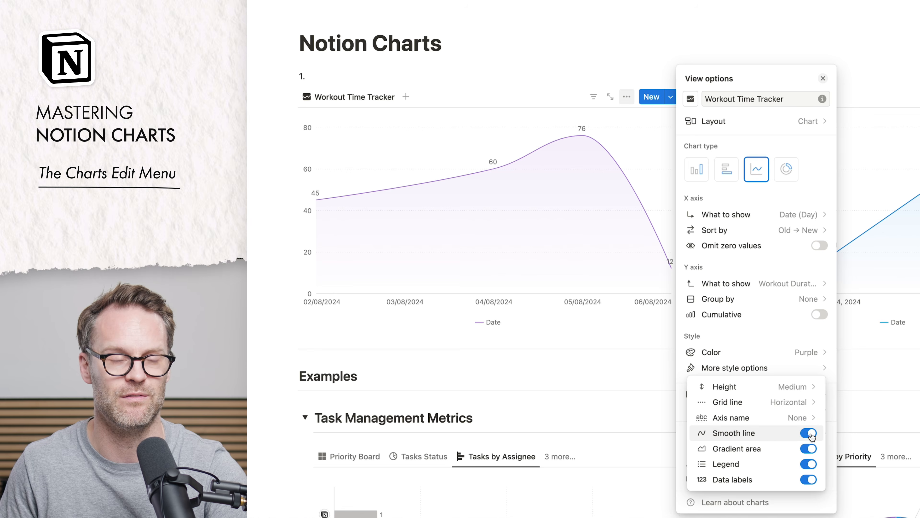
mouse_move(768, 420)
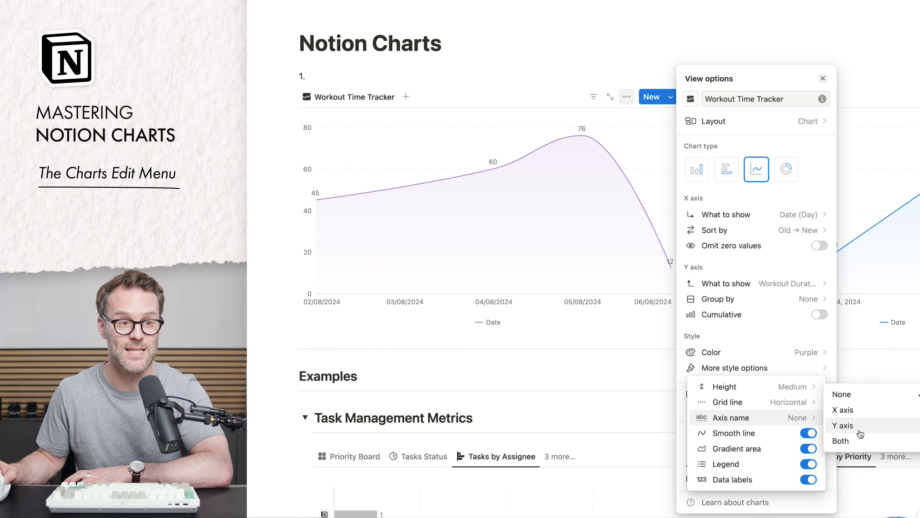
click(855, 440)
mouse_move(761, 418)
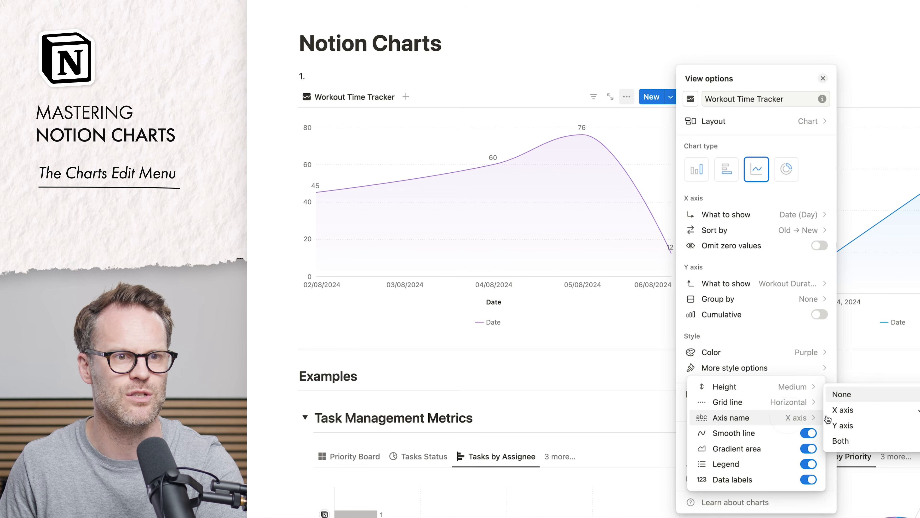
click(844, 427)
Try another chart height and hiding the legend and data labels, restoring each setting
mouse_move(793, 406)
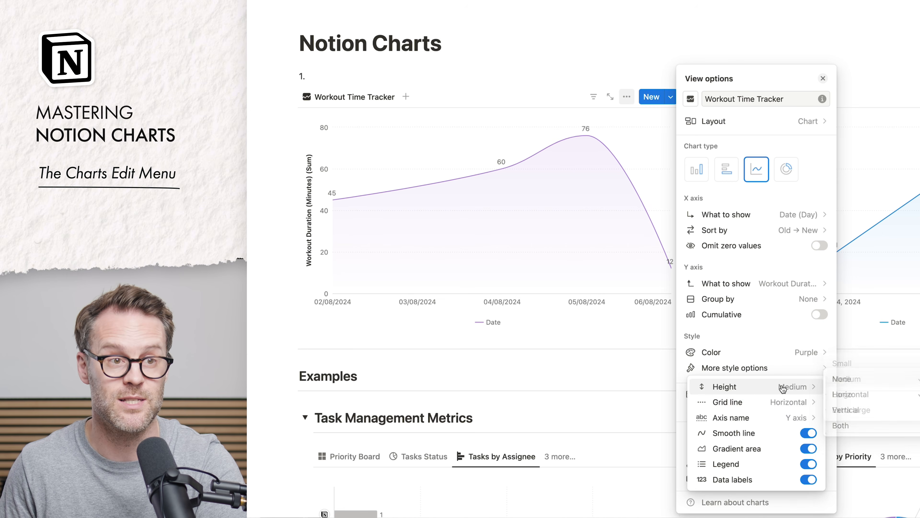
mouse_move(781, 386)
click(842, 393)
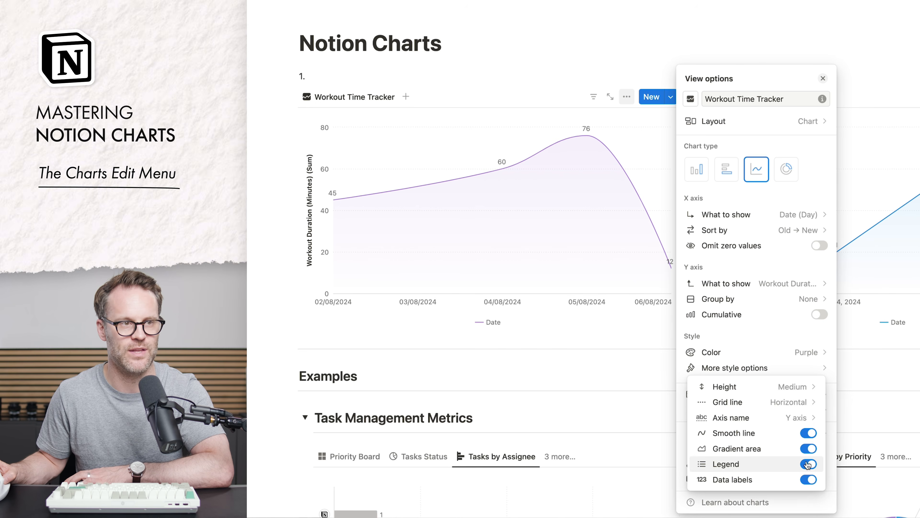
click(808, 465)
click(807, 464)
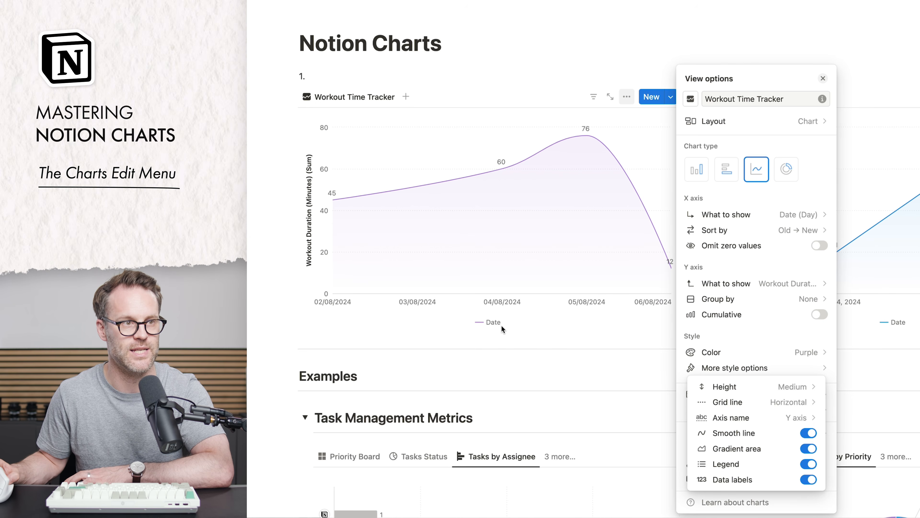
click(762, 484)
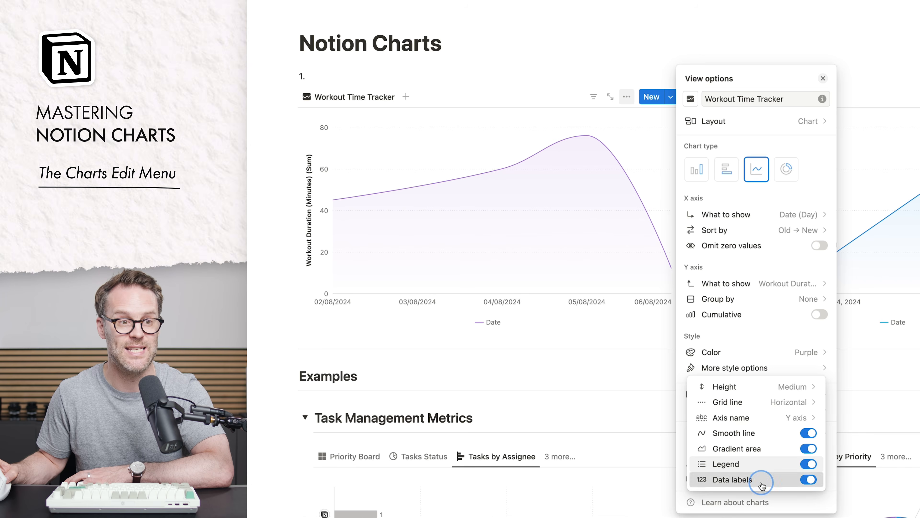
click(761, 484)
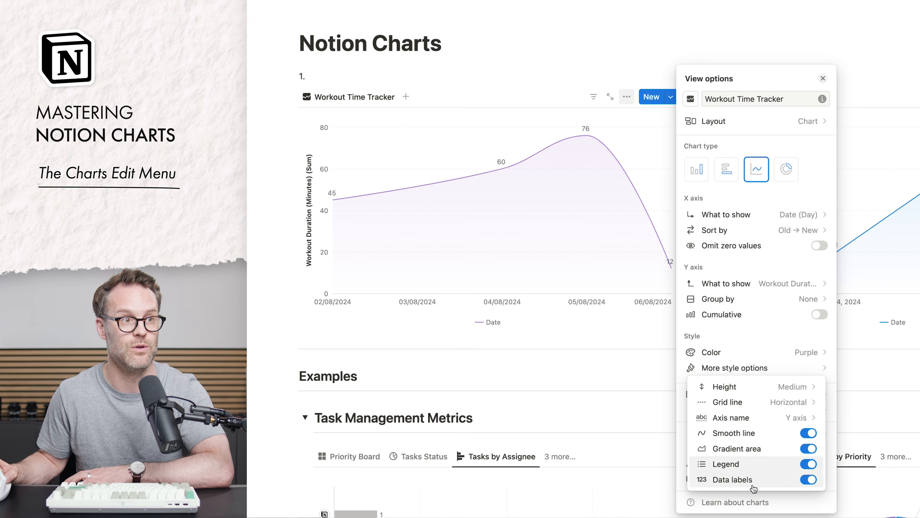
Try the Donut type with data labels set to Name, Name and value, None and Value (%), and return the chart to Line
click(792, 175)
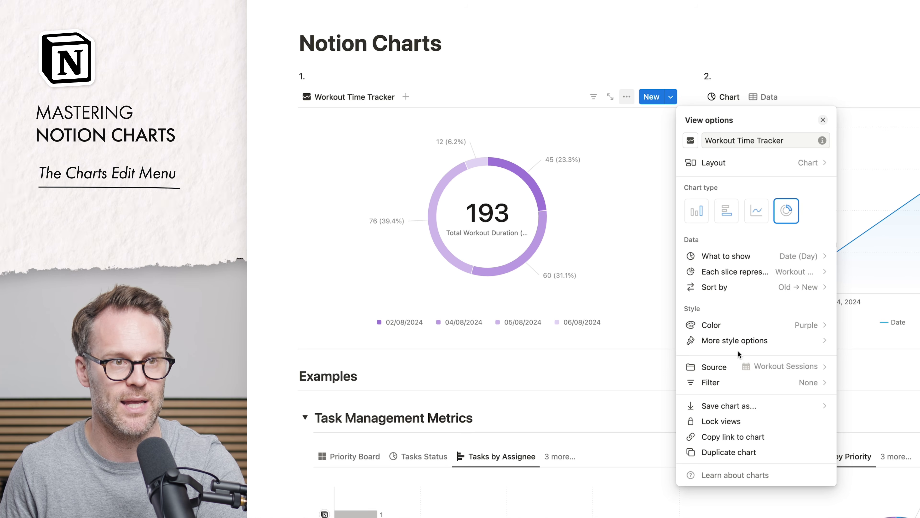
click(737, 343)
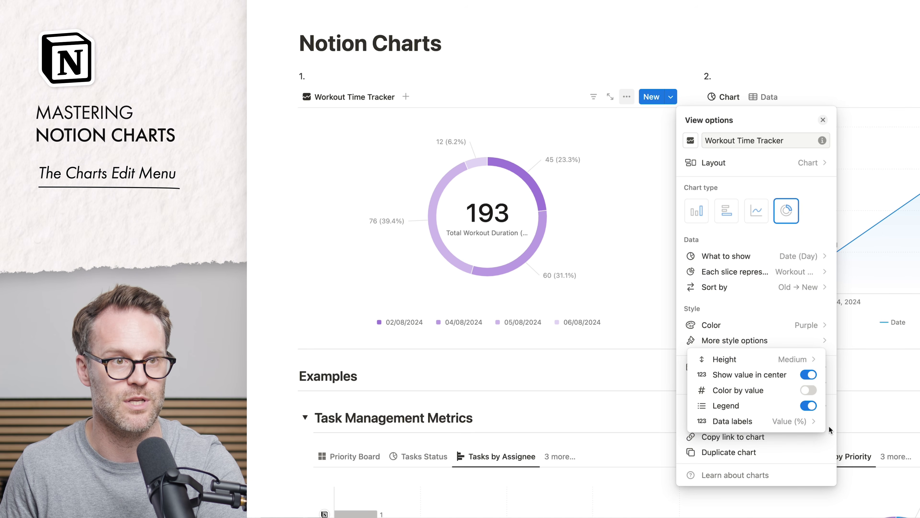
click(788, 420)
click(847, 429)
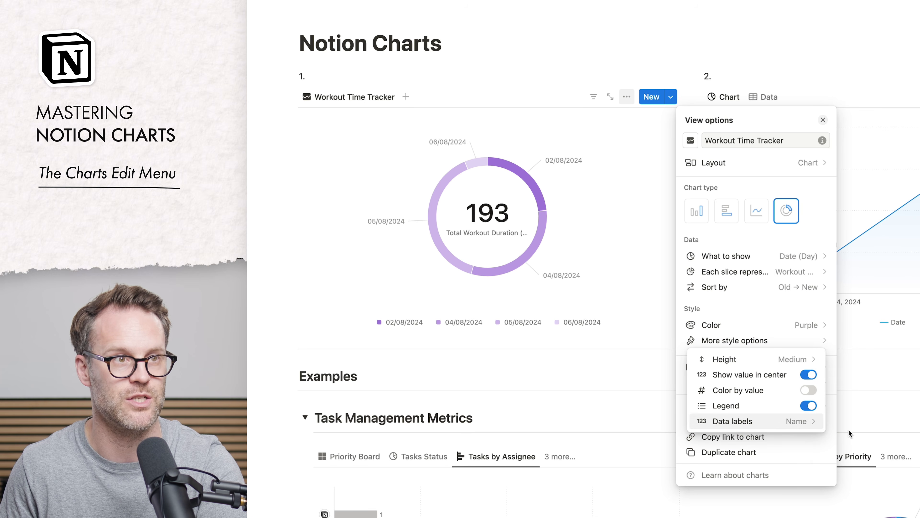
click(797, 421)
click(846, 443)
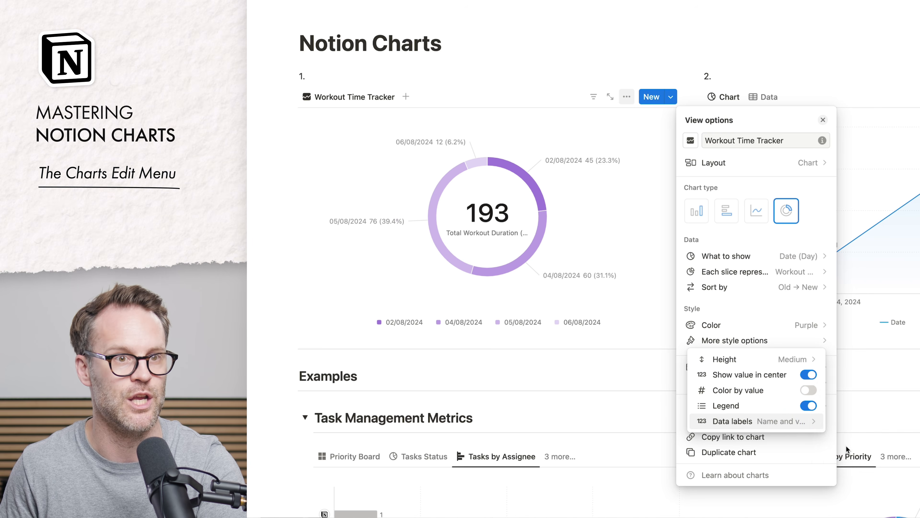
click(785, 427)
click(842, 399)
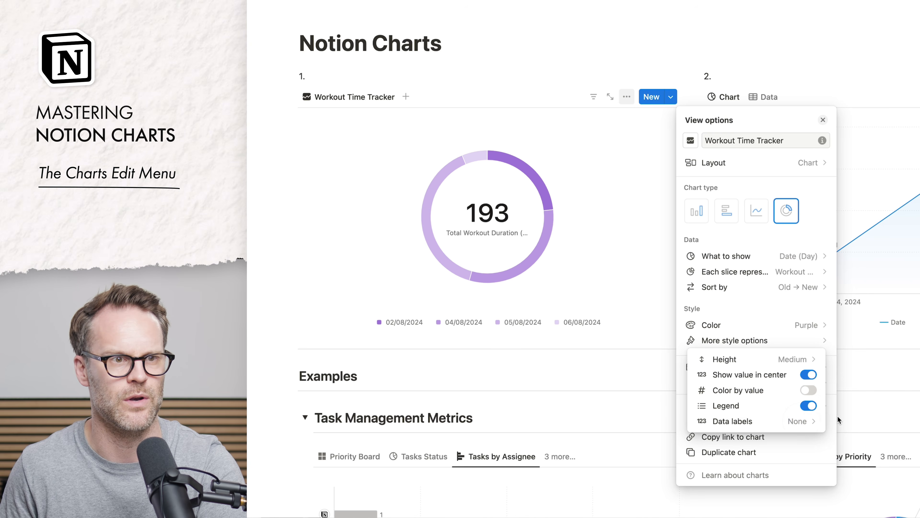
click(797, 421)
click(850, 414)
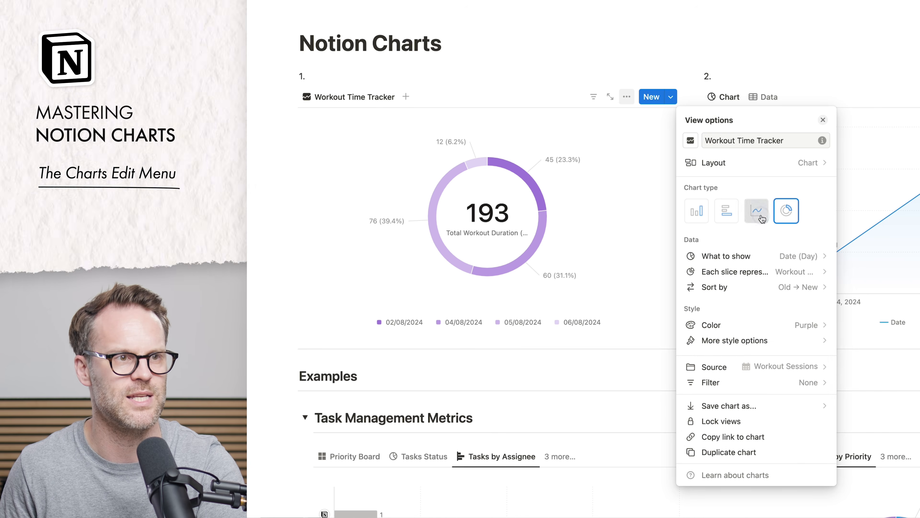
click(761, 217)
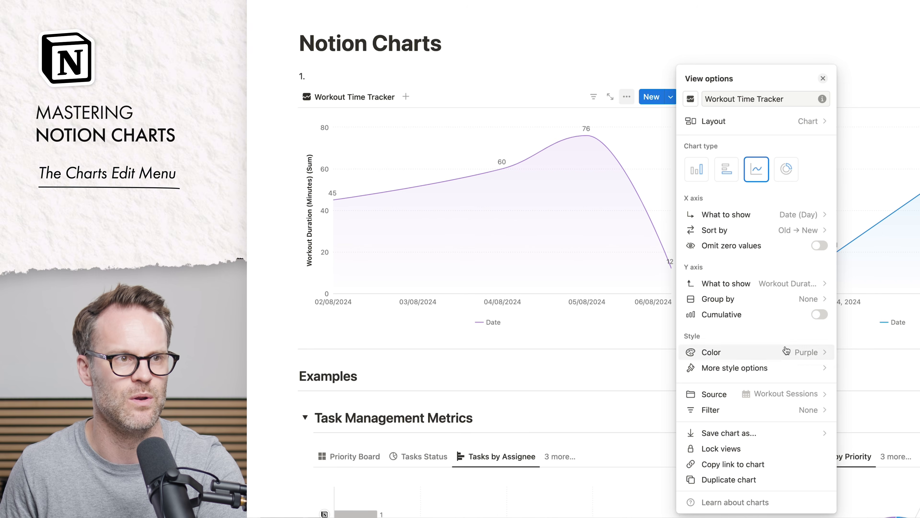
click(887, 127)
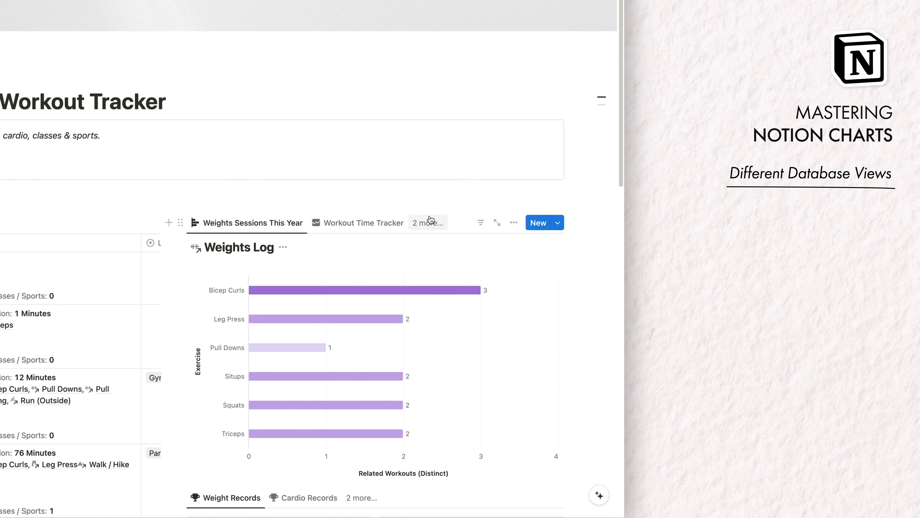
Examine the Workout Tracker page's chart views, including Weights Sessions This Year, Cardio Sessions This Year and Workout Time Tracker
click(763, 321)
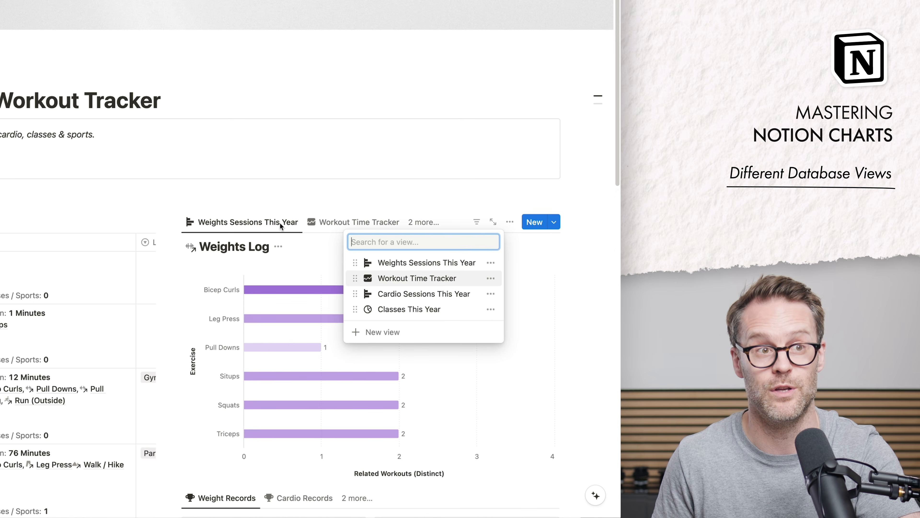
click(280, 227)
scroll(269, 309, down, 2)
scroll(269, 309, down, 2)
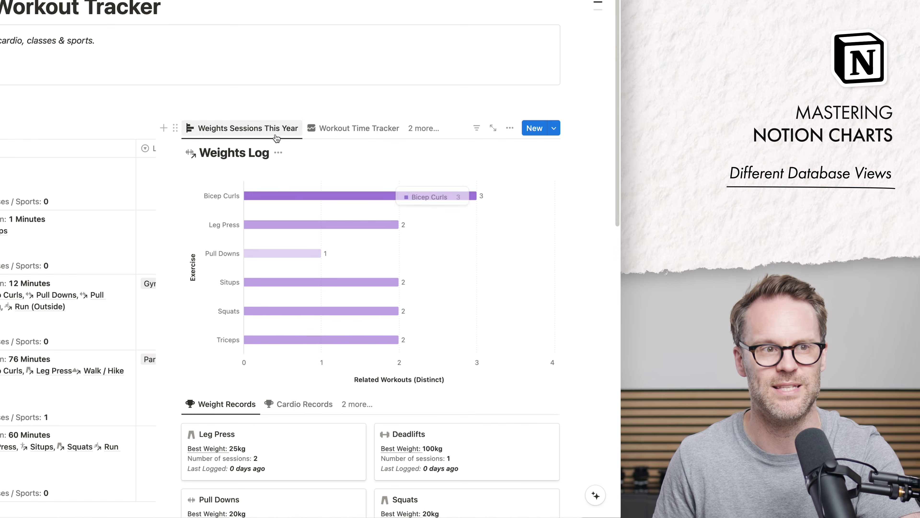
click(422, 130)
click(429, 200)
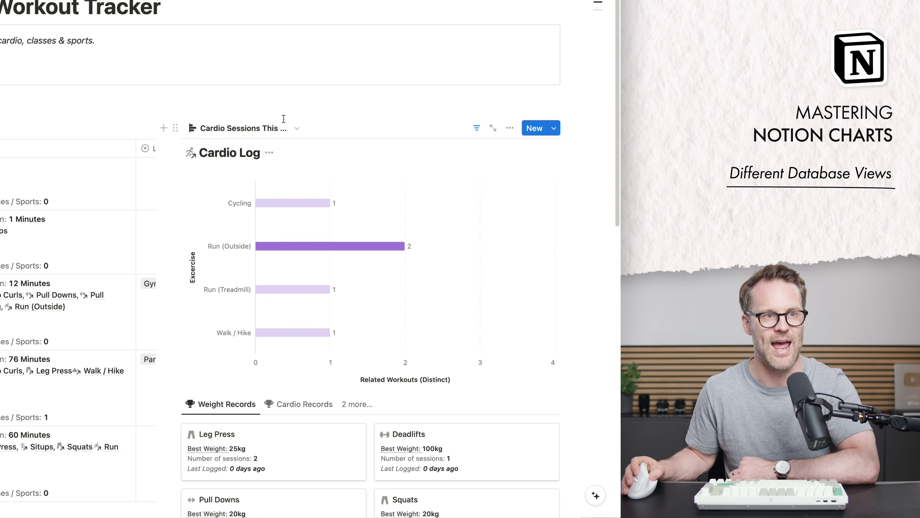
click(284, 128)
click(270, 184)
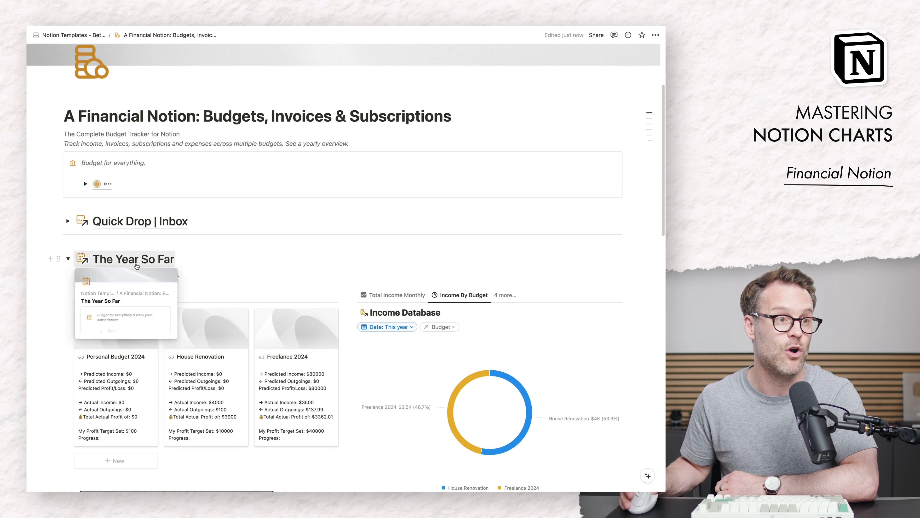
Examine the Income By Budget and Expenses By Budget charts under The Year So Far on the A Financial Notion page
scroll(218, 290, down, 3)
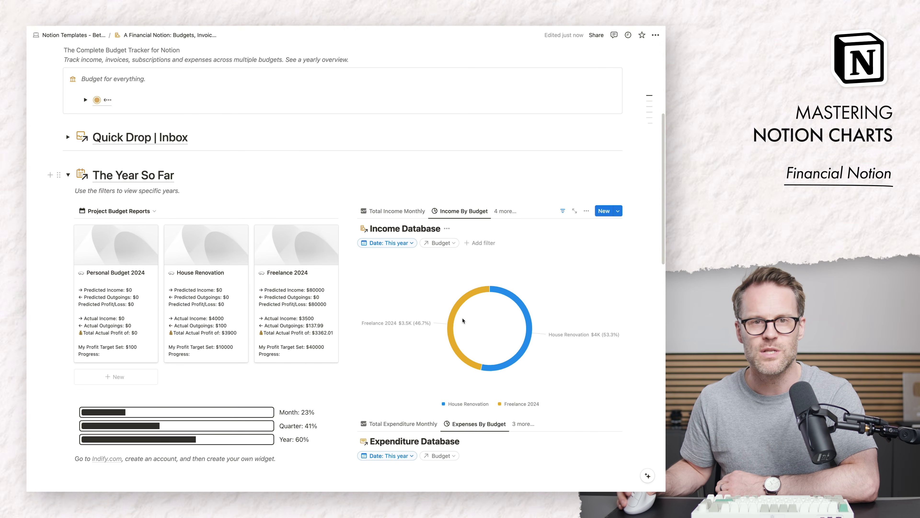
scroll(465, 318, down, 4)
scroll(492, 183, up, 3)
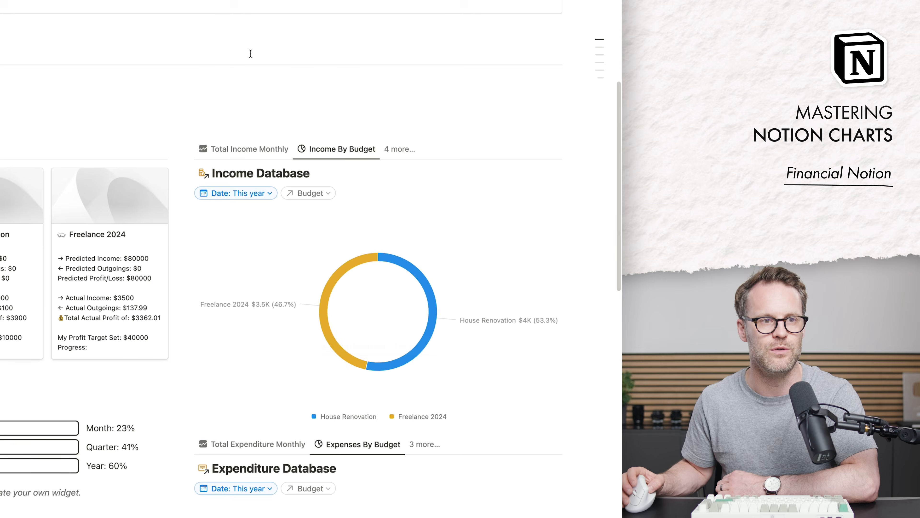
scroll(251, 53, down, 3)
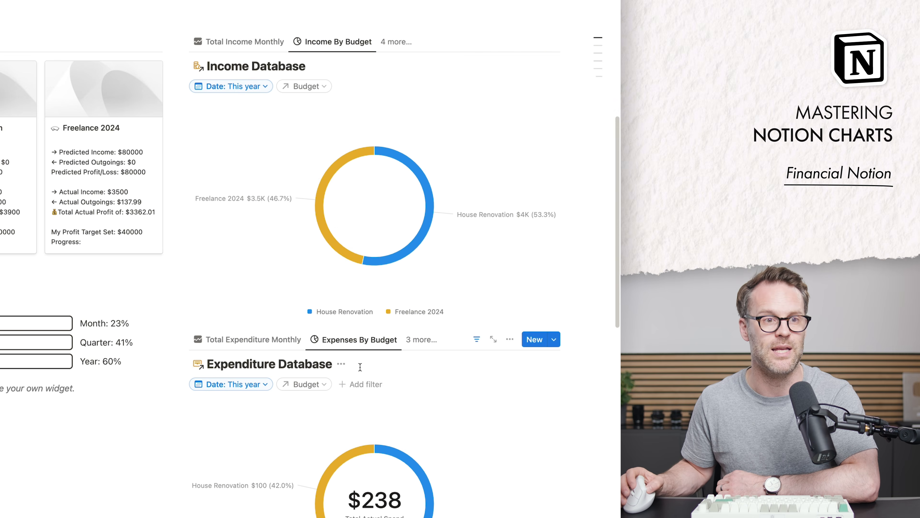
scroll(365, 388, down, 3)
scroll(365, 388, up, 5)
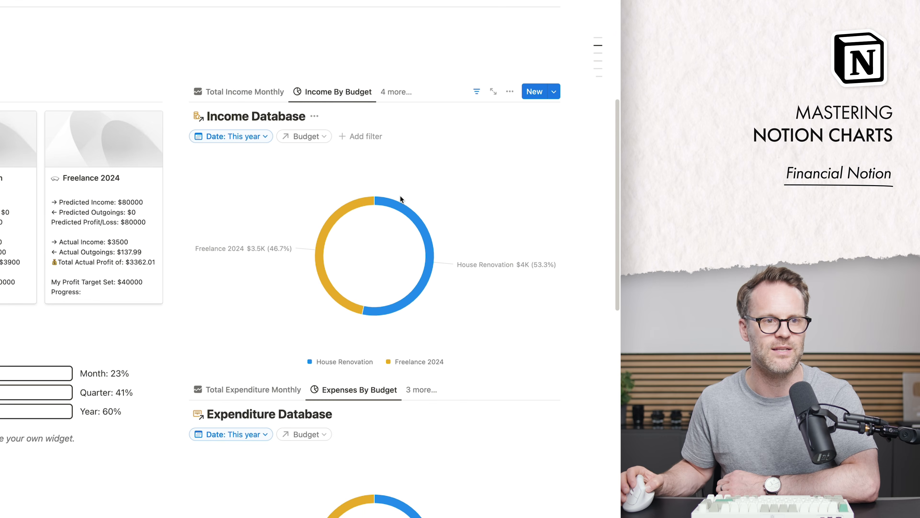
scroll(344, 160, down, 1)
scroll(344, 159, up, 1)
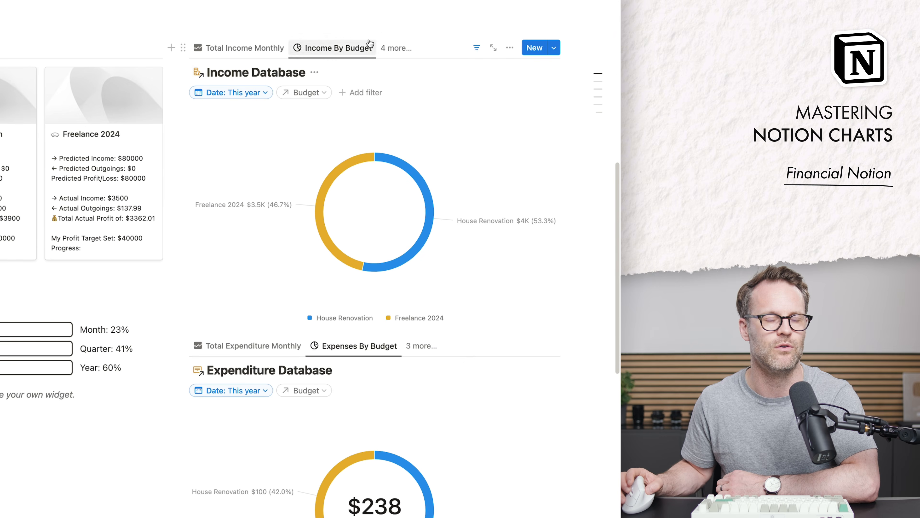
Switch the Income Database chart to the Invoices This Year view and examine its bars by invoice status
click(396, 49)
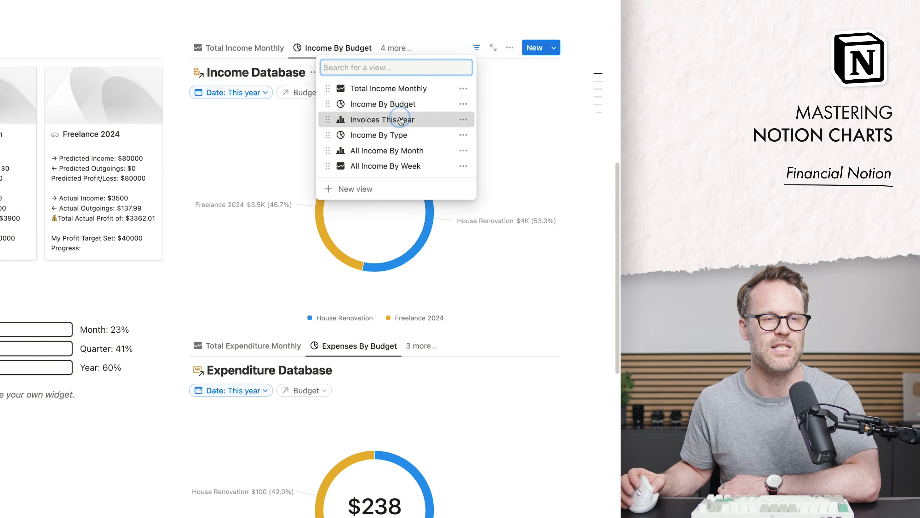
click(384, 120)
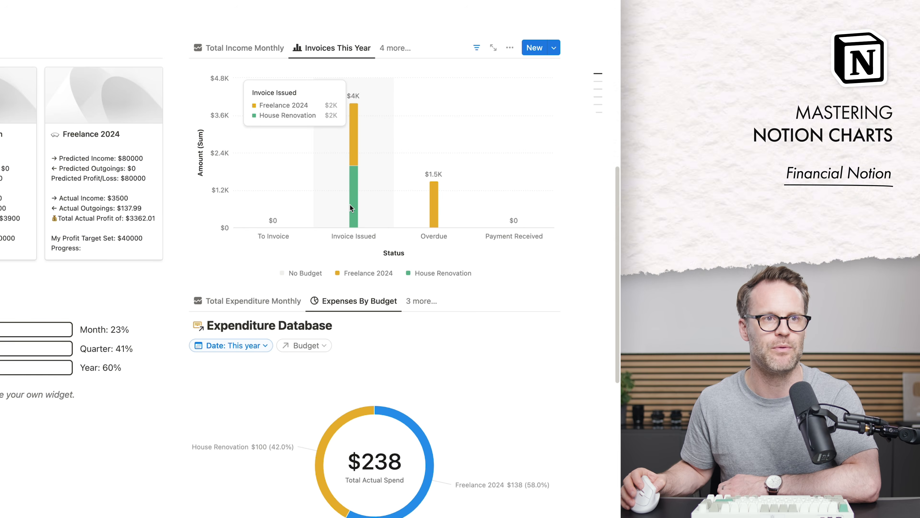
scroll(388, 197, up, 1)
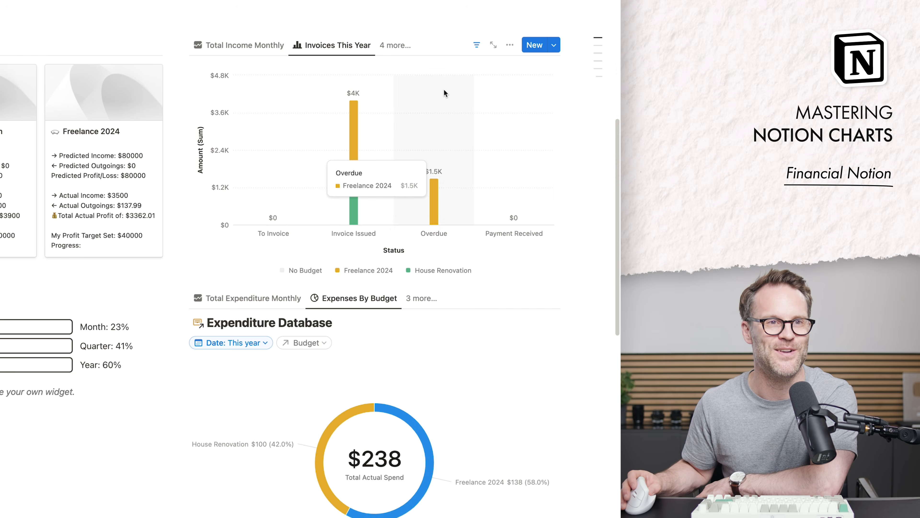
Try grouping the Invoices This Year chart's Y axis by Calendar Year, and return the grouping to Budget
click(511, 46)
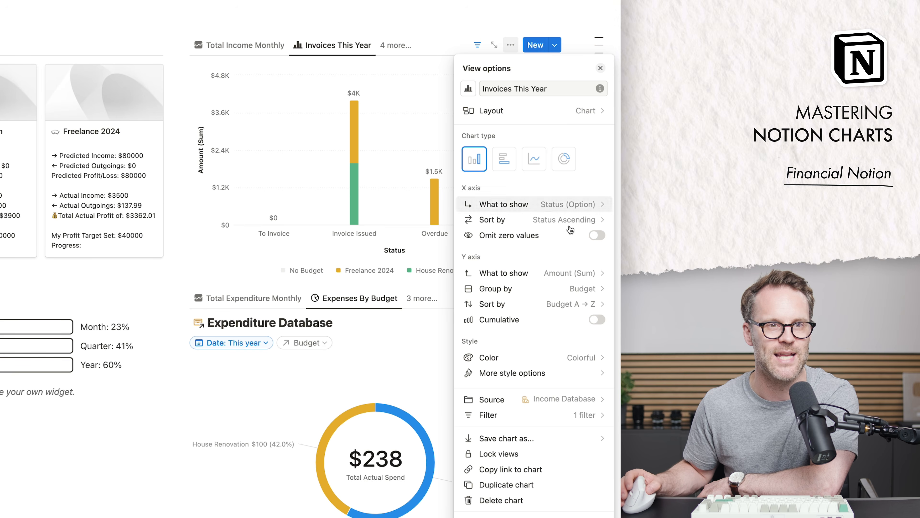
click(516, 290)
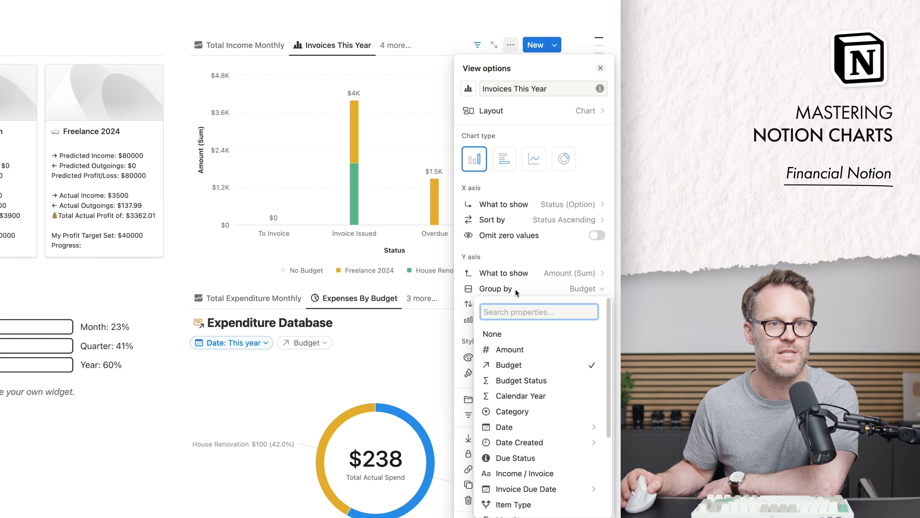
click(523, 396)
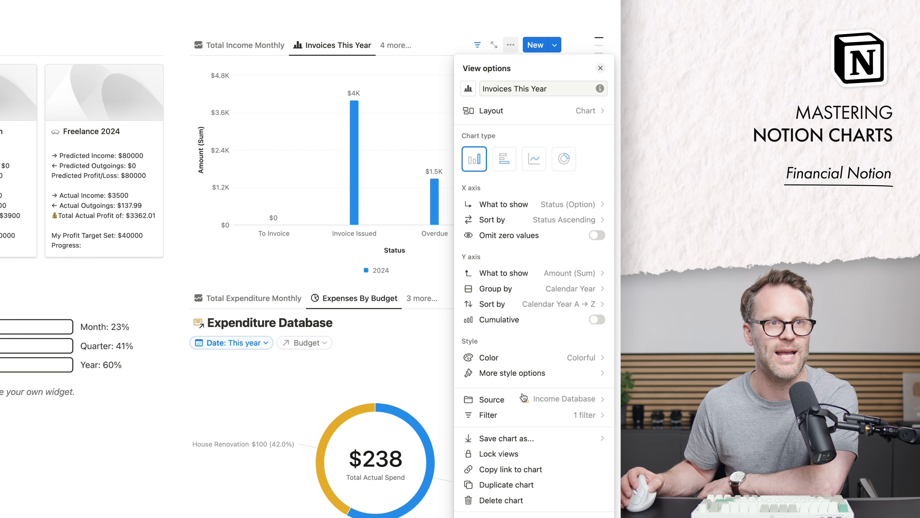
click(509, 289)
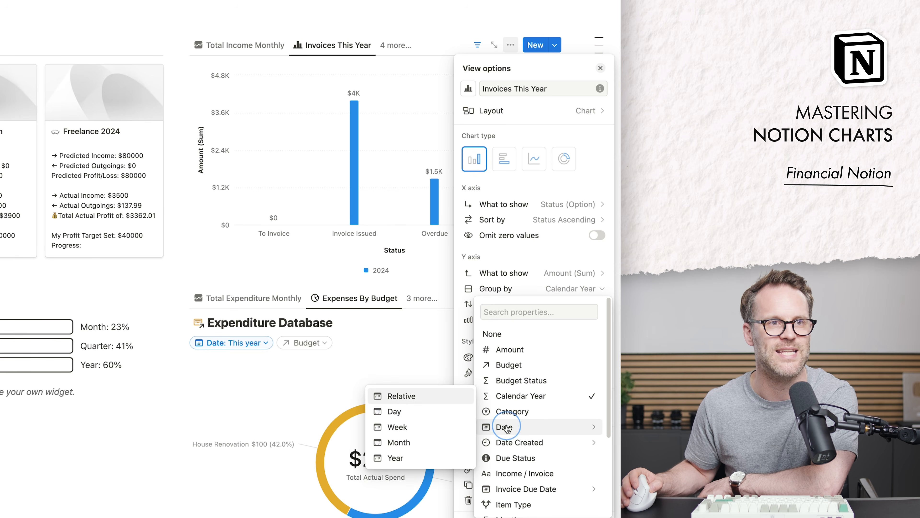
click(511, 364)
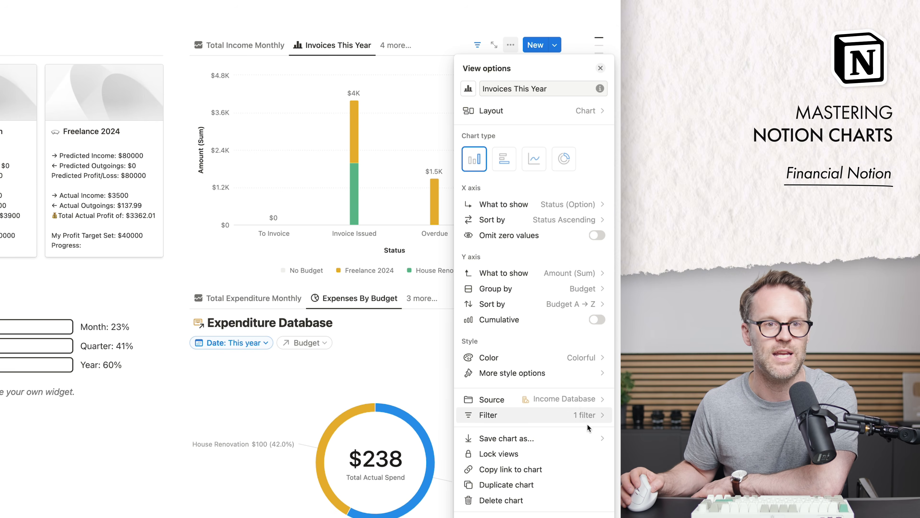
Examine the Status filter rule applied to the Invoices This Year chart
click(579, 416)
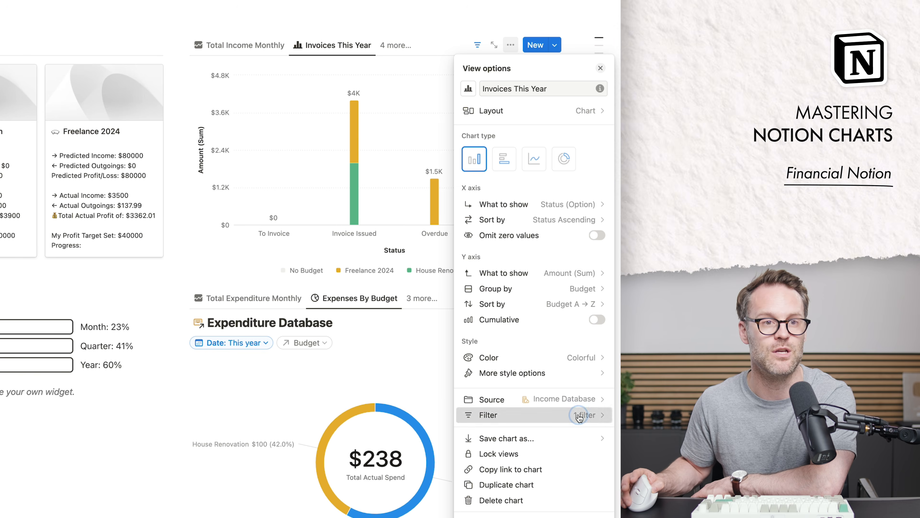
click(516, 91)
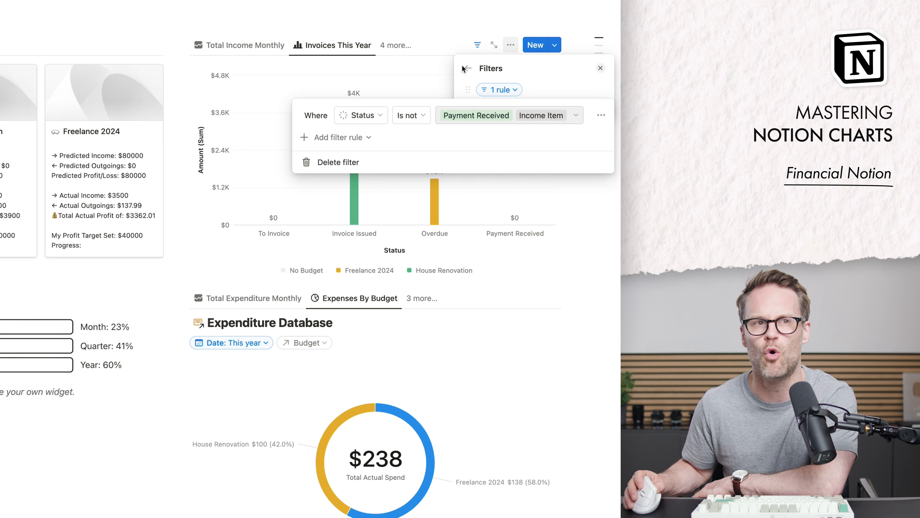
click(454, 77)
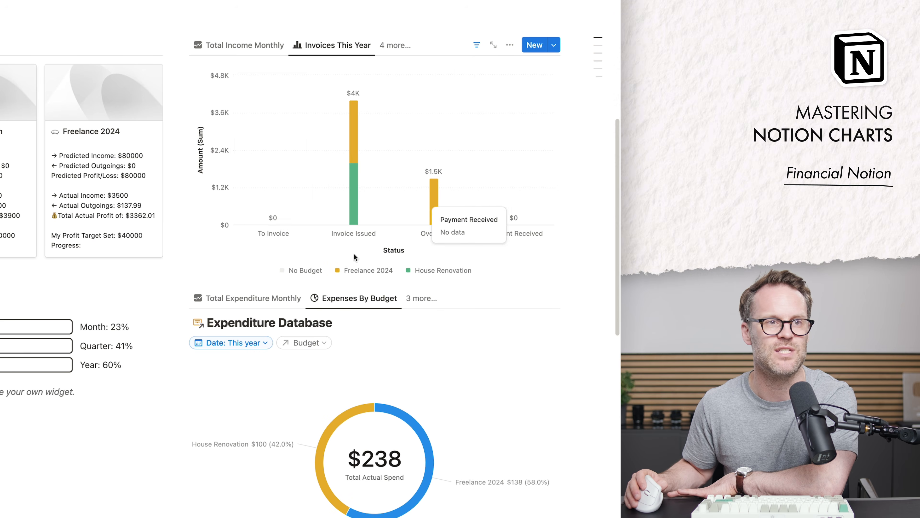
Show the hidden Income Item group on the Invoices This Year chart's X axis, and hide it again
click(509, 46)
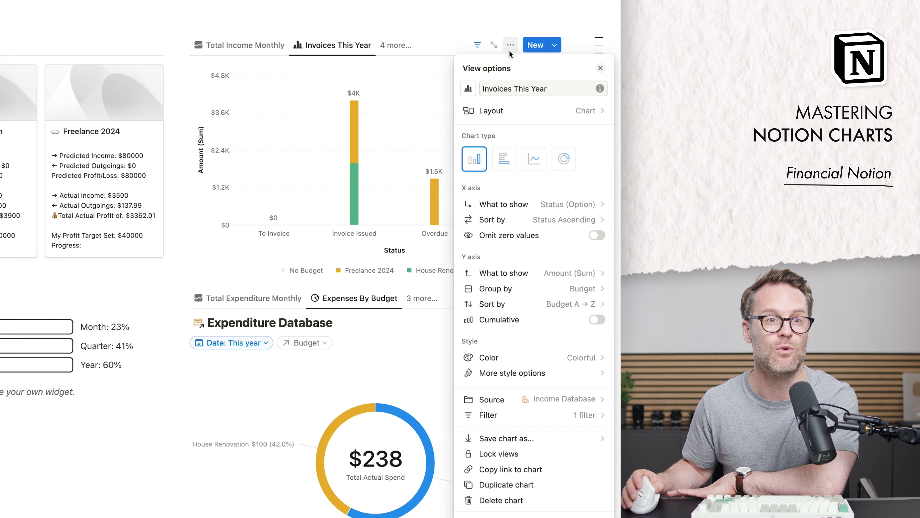
click(542, 221)
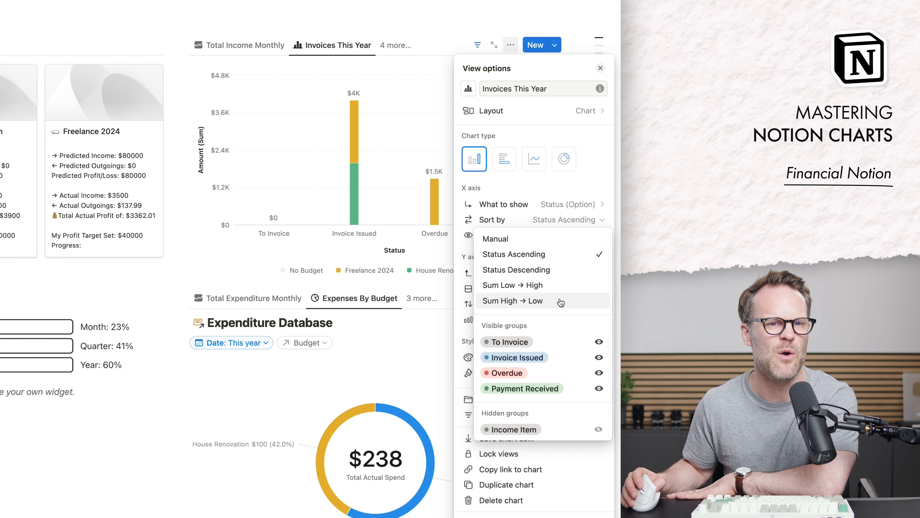
click(599, 342)
click(598, 431)
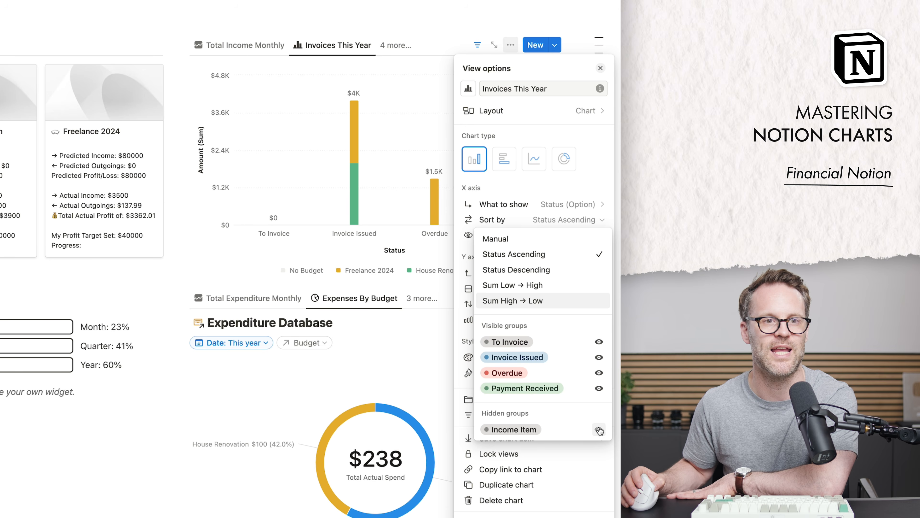
click(599, 430)
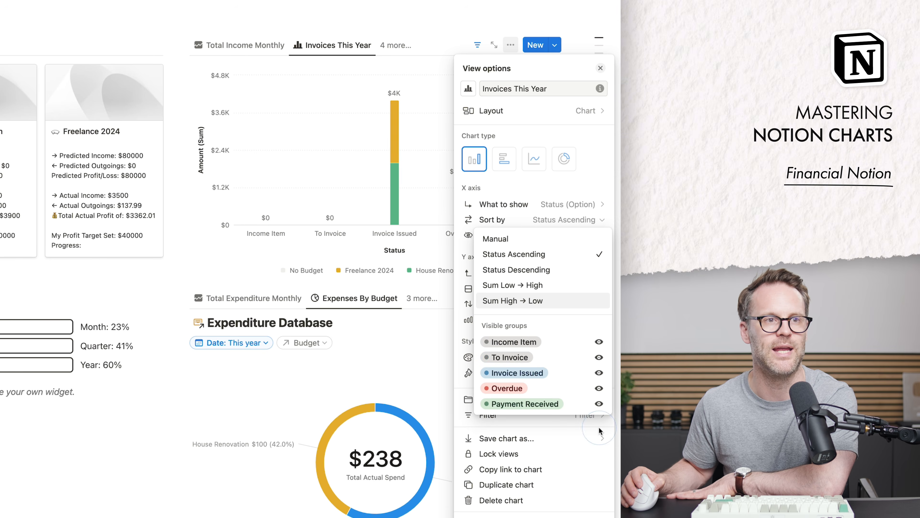
click(599, 342)
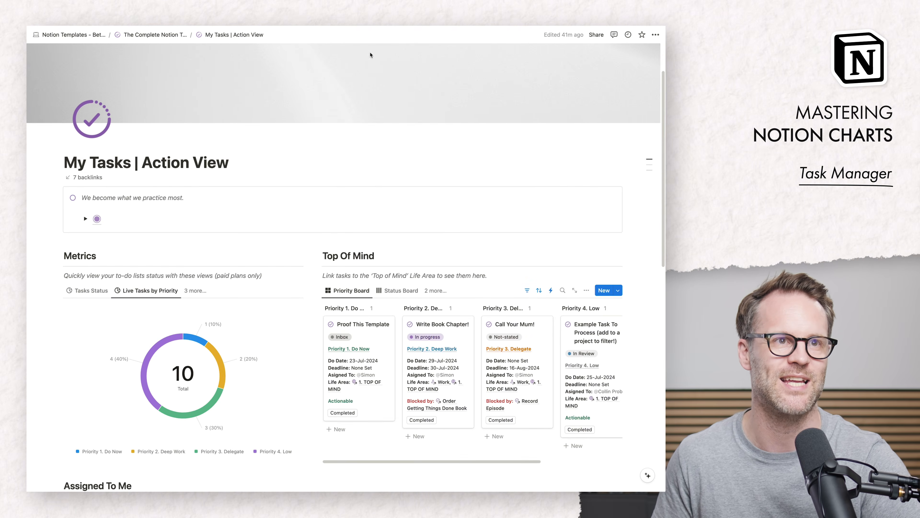
Open the "Download Better Creating's Complete Life OS Template!" task, toggle Important and Urgent off and back on, and close it
scroll(379, 211, down, 3)
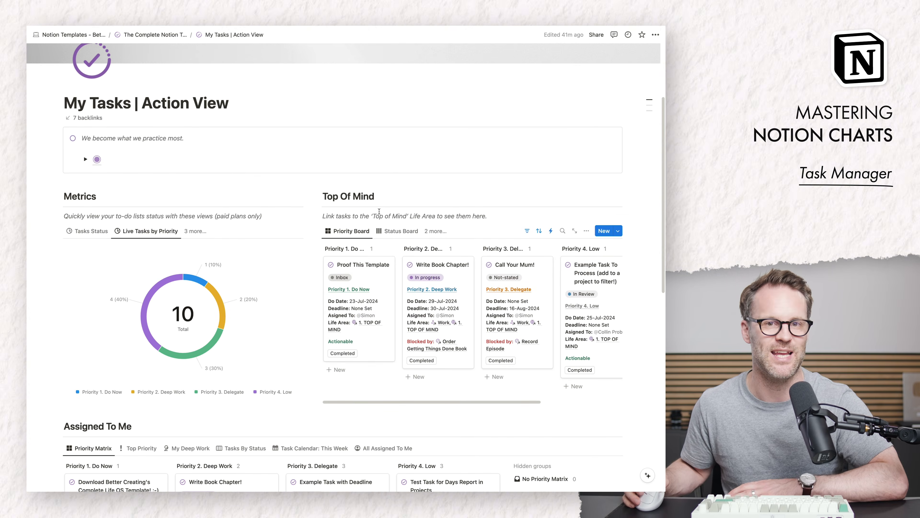
scroll(393, 228, down, 10)
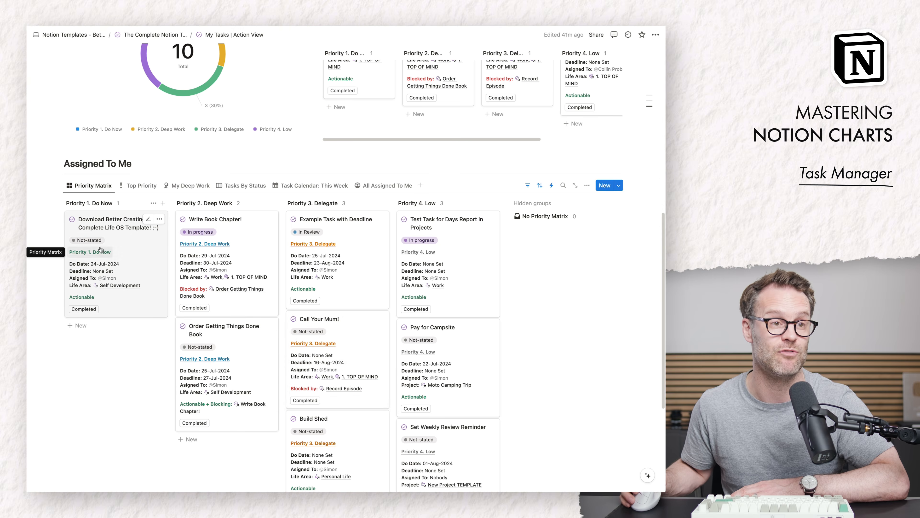
click(138, 245)
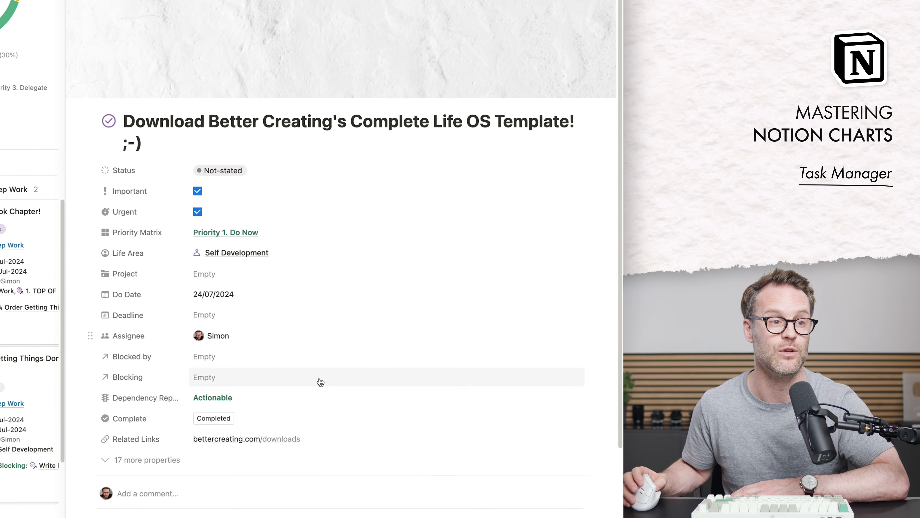
click(187, 192)
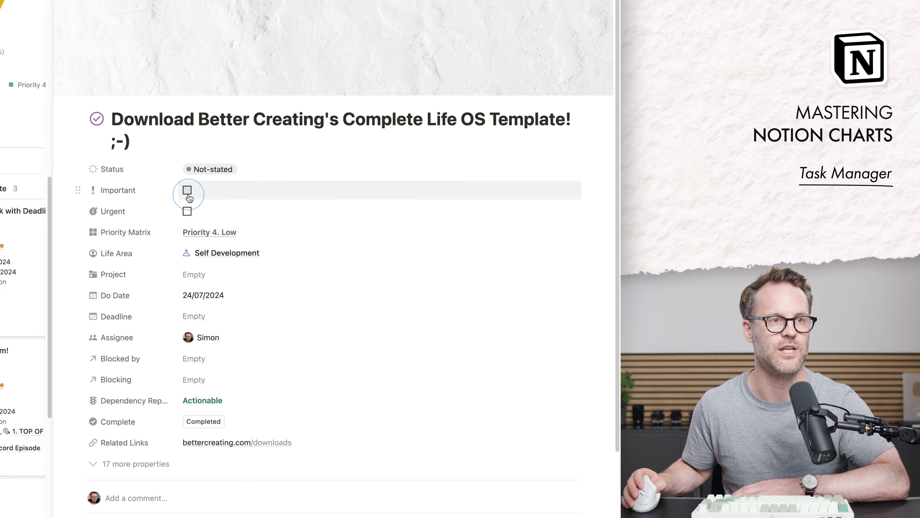
click(187, 211)
click(189, 192)
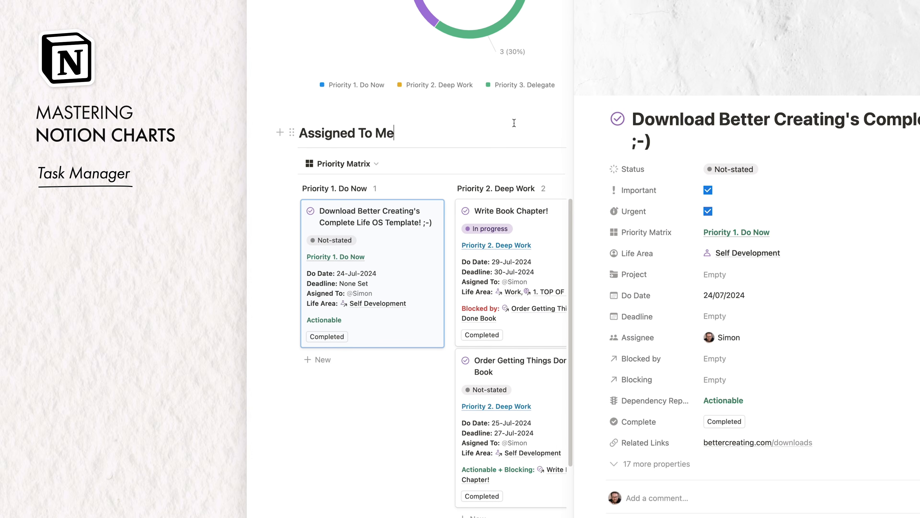
click(584, 12)
Review the Live Tasks by Priority and Tasks Status charts under Metrics, and switch to the Tasks by Assignee view
scroll(587, 324, up, 5)
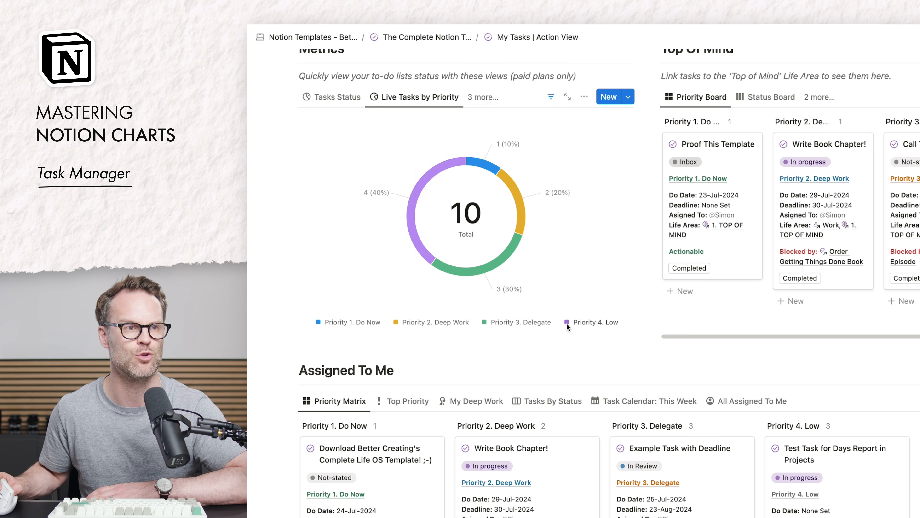
scroll(385, 313, up, 3)
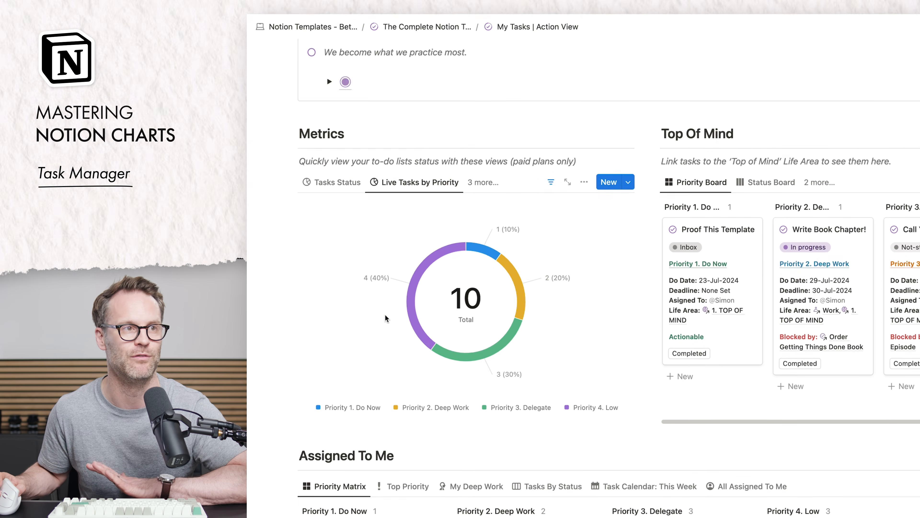
click(339, 97)
click(481, 76)
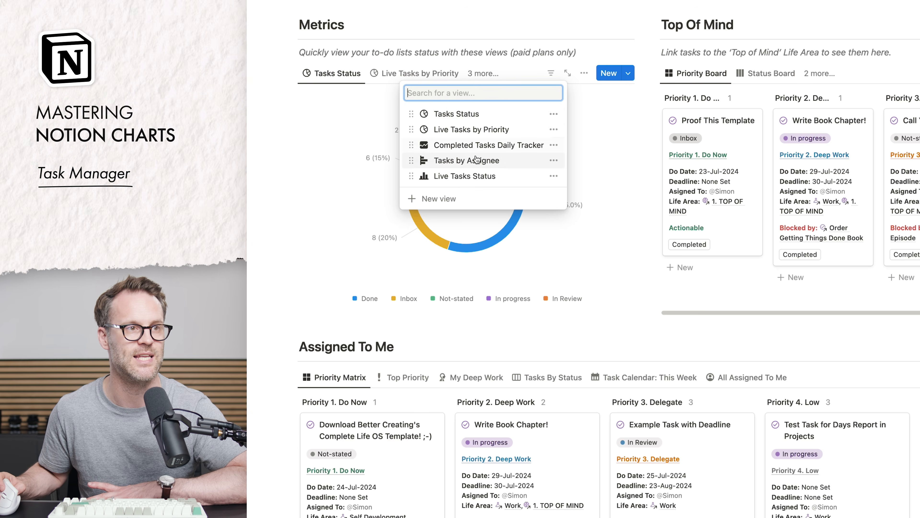
click(466, 162)
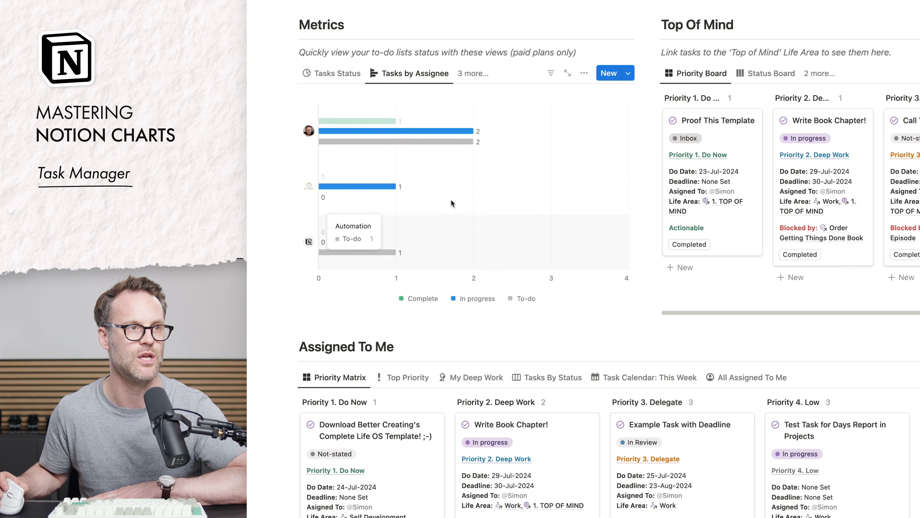
Set the Tasks by Assignee bar chart's group style to Percent
click(585, 73)
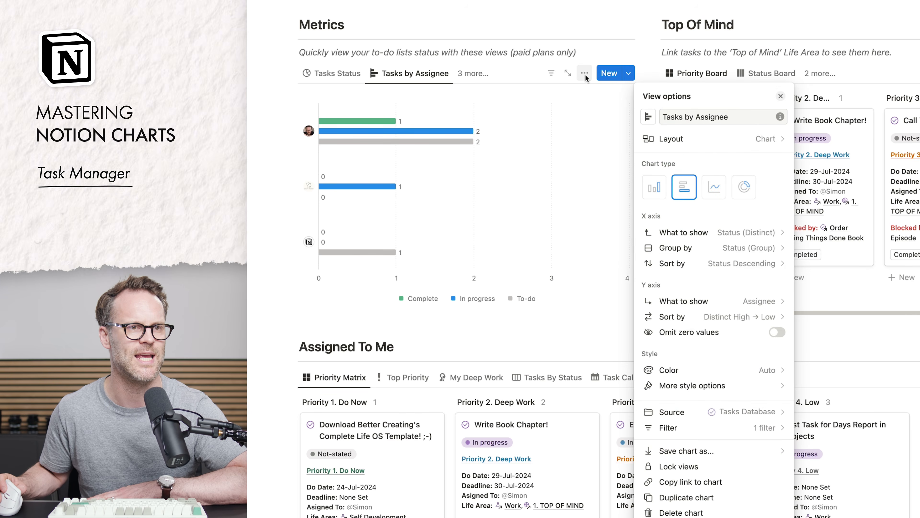
click(714, 387)
click(722, 424)
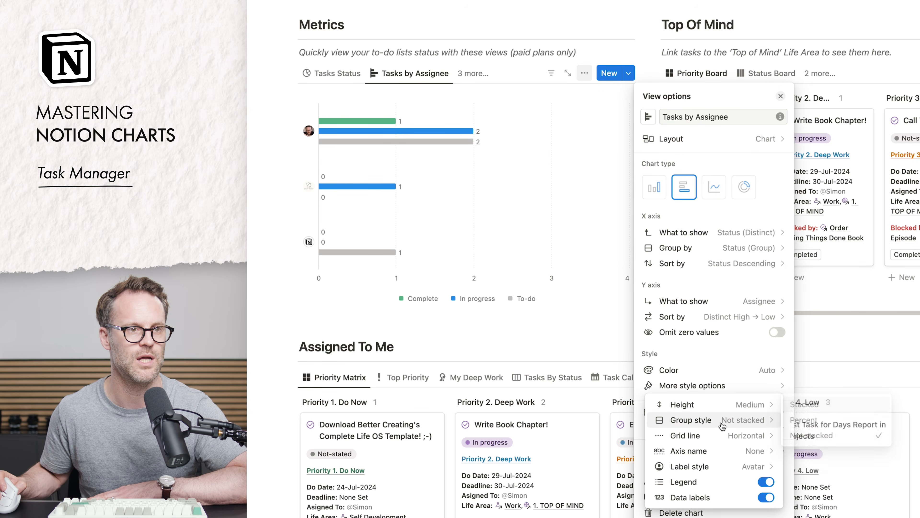
click(803, 420)
click(645, 2)
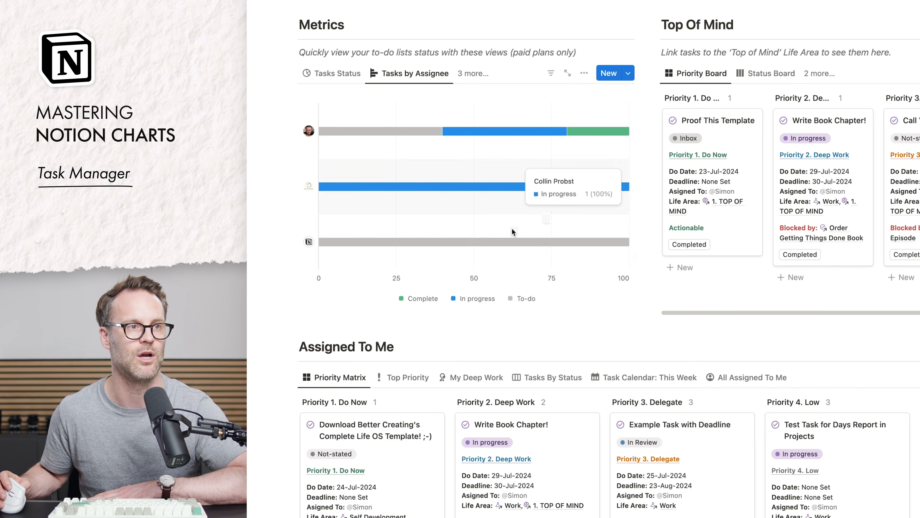
Set the Tasks by Assignee chart's group style to Stacked and inspect the status breakdown of the first assignee's bar
click(584, 73)
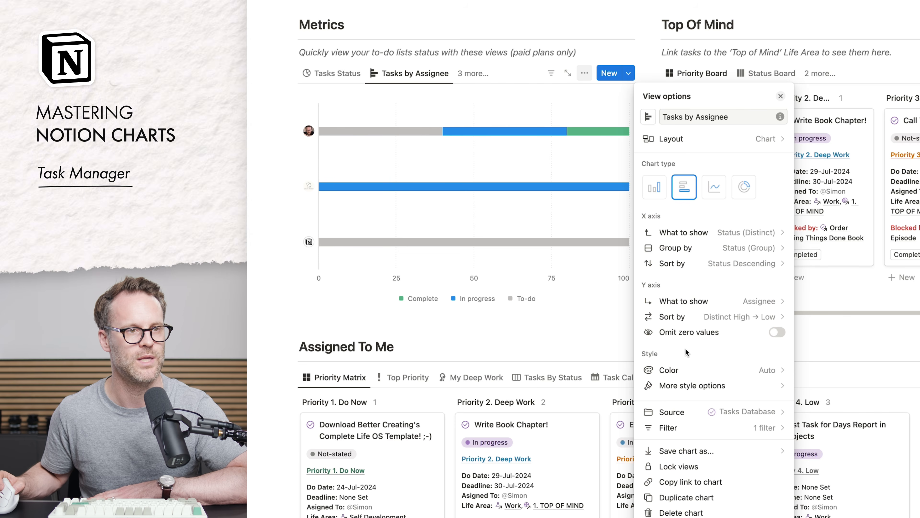
click(709, 387)
click(744, 421)
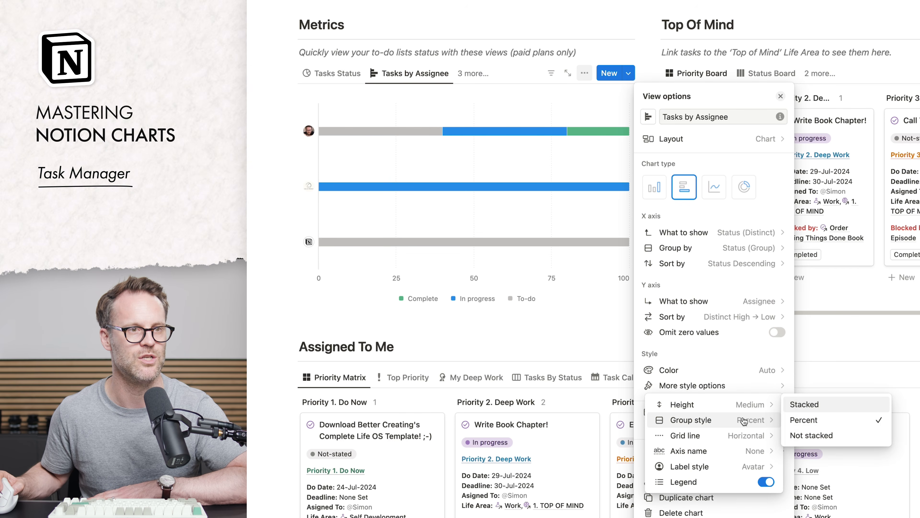
click(814, 403)
click(548, 200)
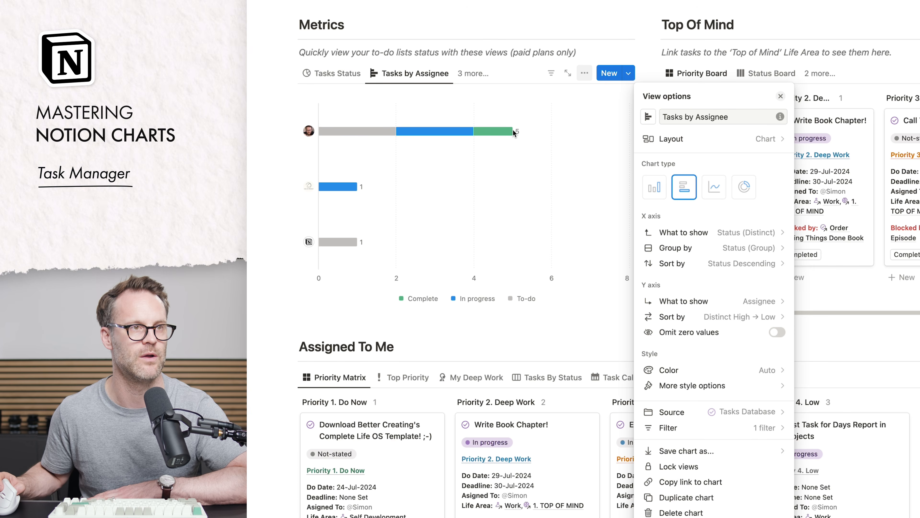
click(578, 126)
mouse_move(488, 133)
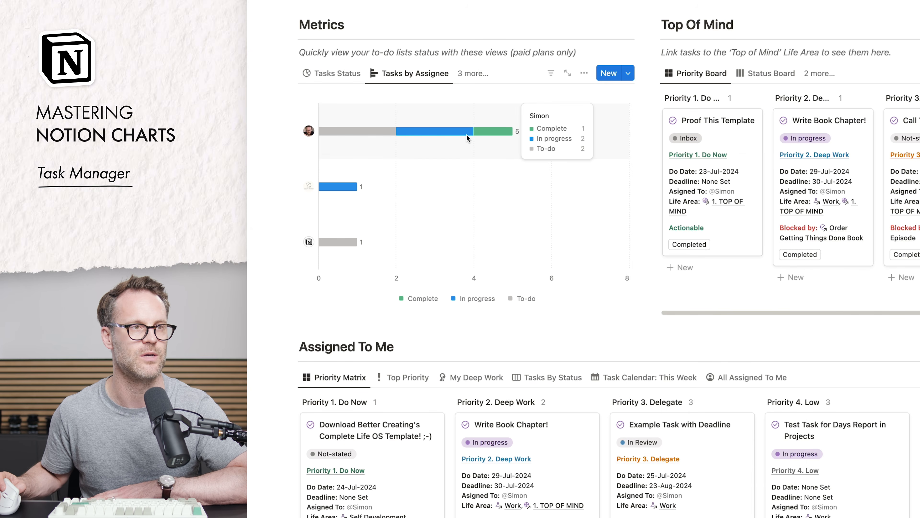
click(584, 73)
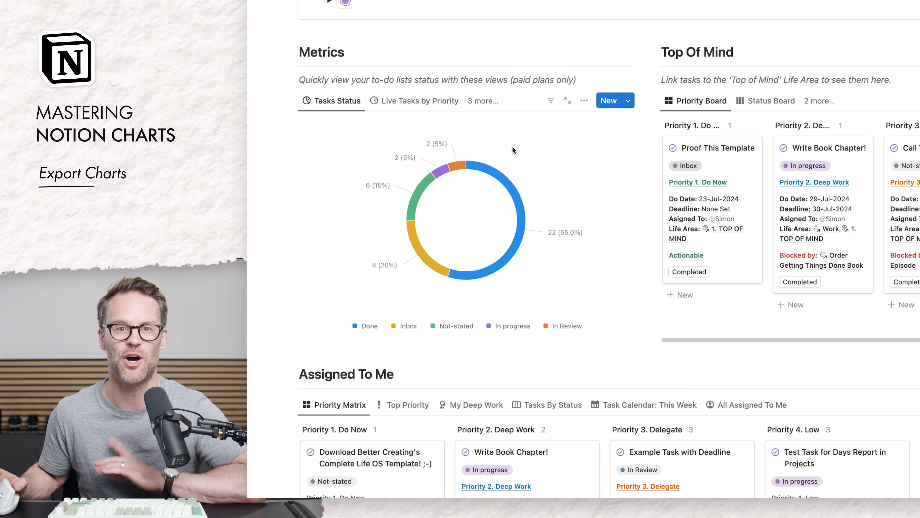
Download the Tasks Status donut chart as a PNG, saving it as chart.png in Downloads
scroll(549, 138, up, 3)
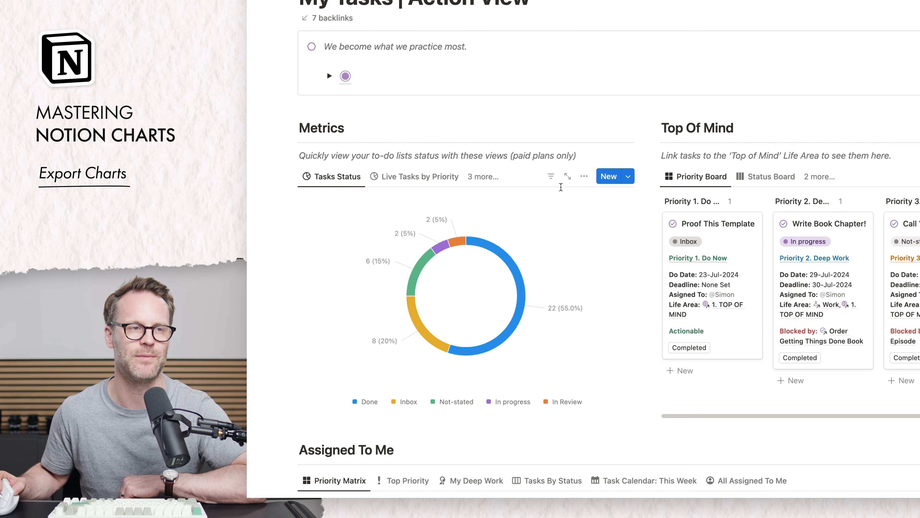
click(584, 177)
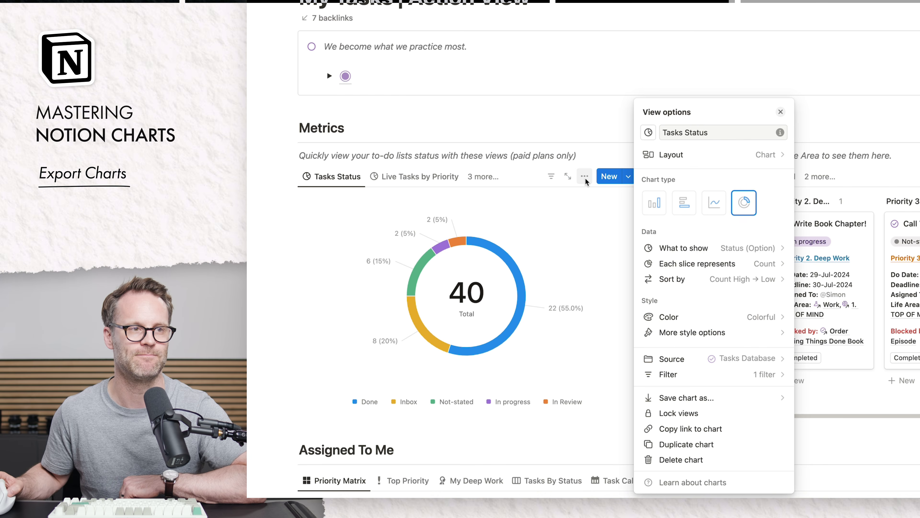
click(703, 399)
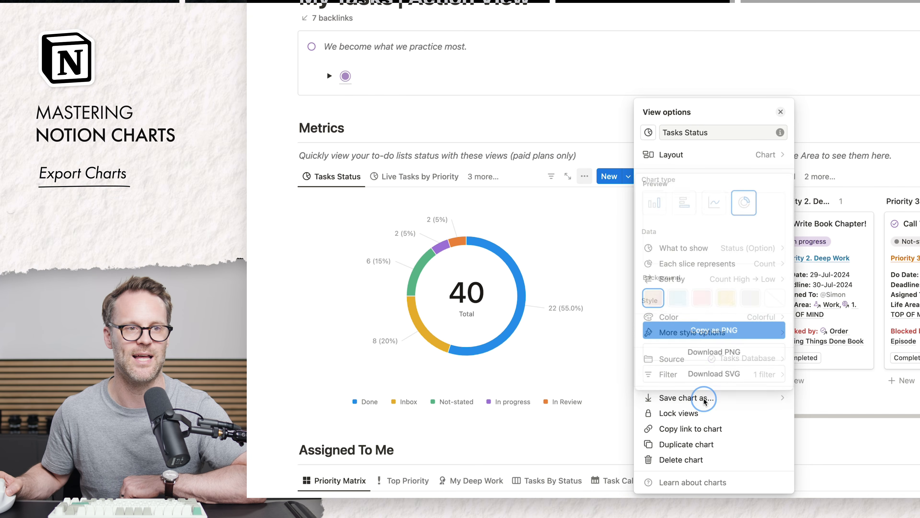
click(713, 351)
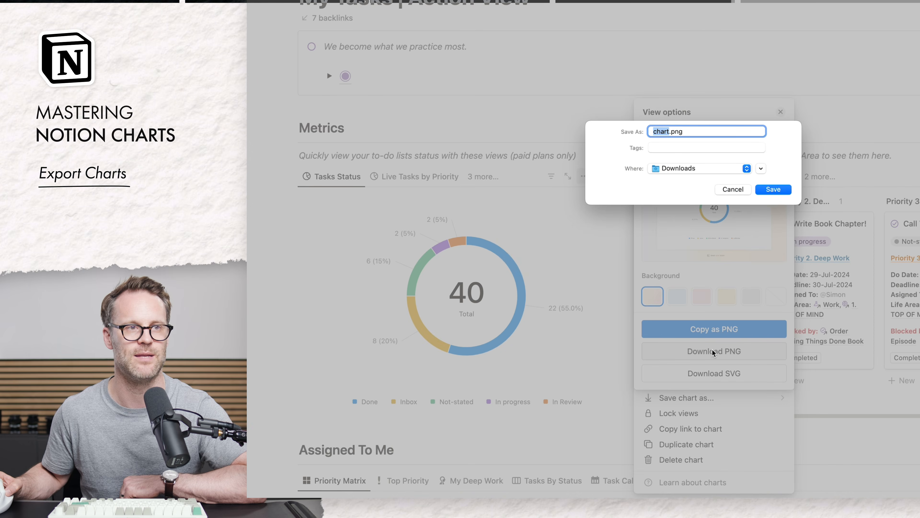
click(774, 189)
key(Escape)
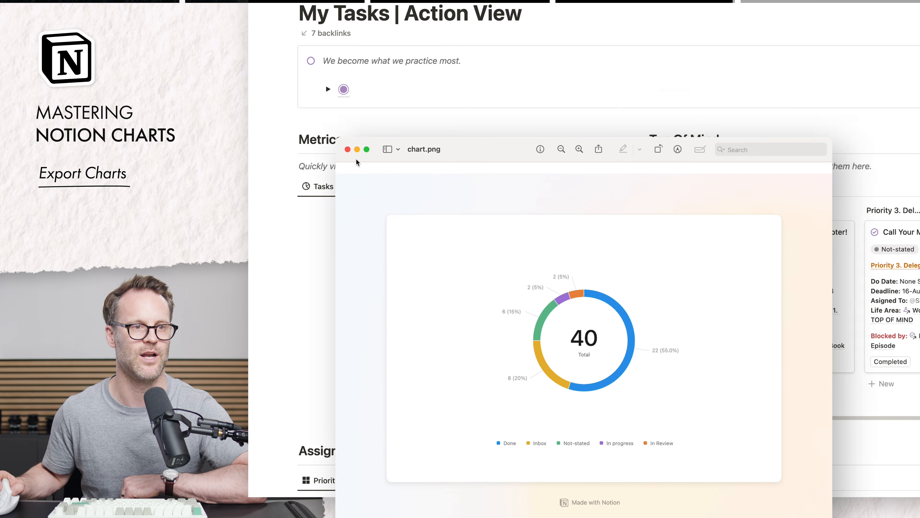